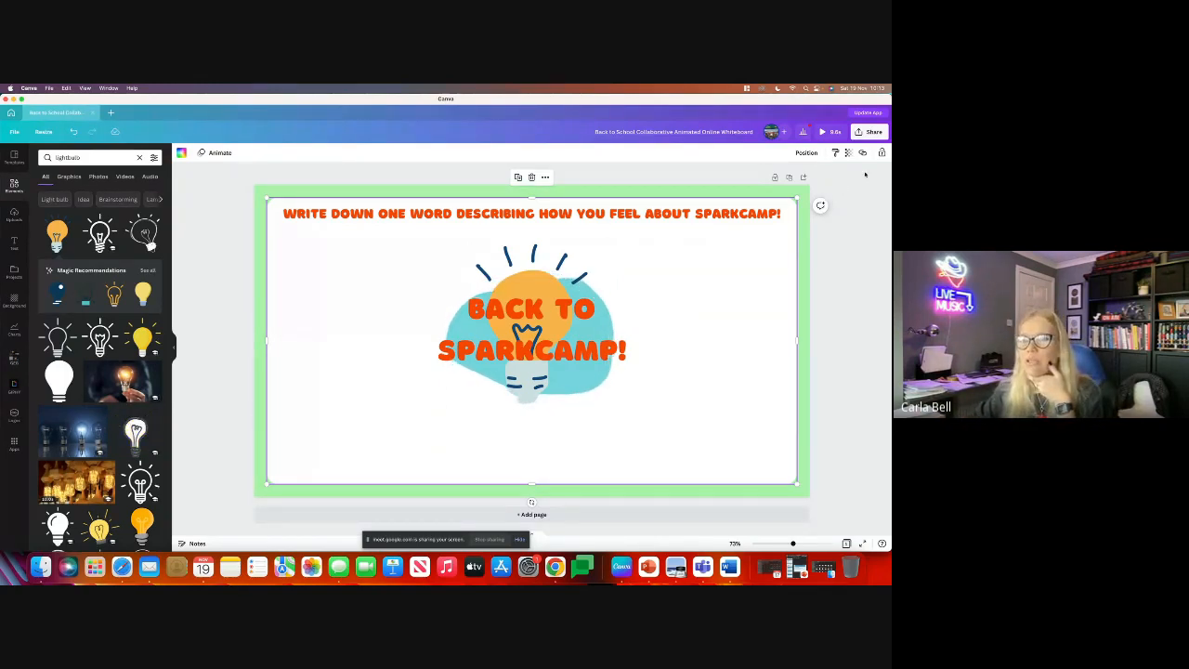
- Download the whiteboard design with JPG as the file type
click(863, 229)
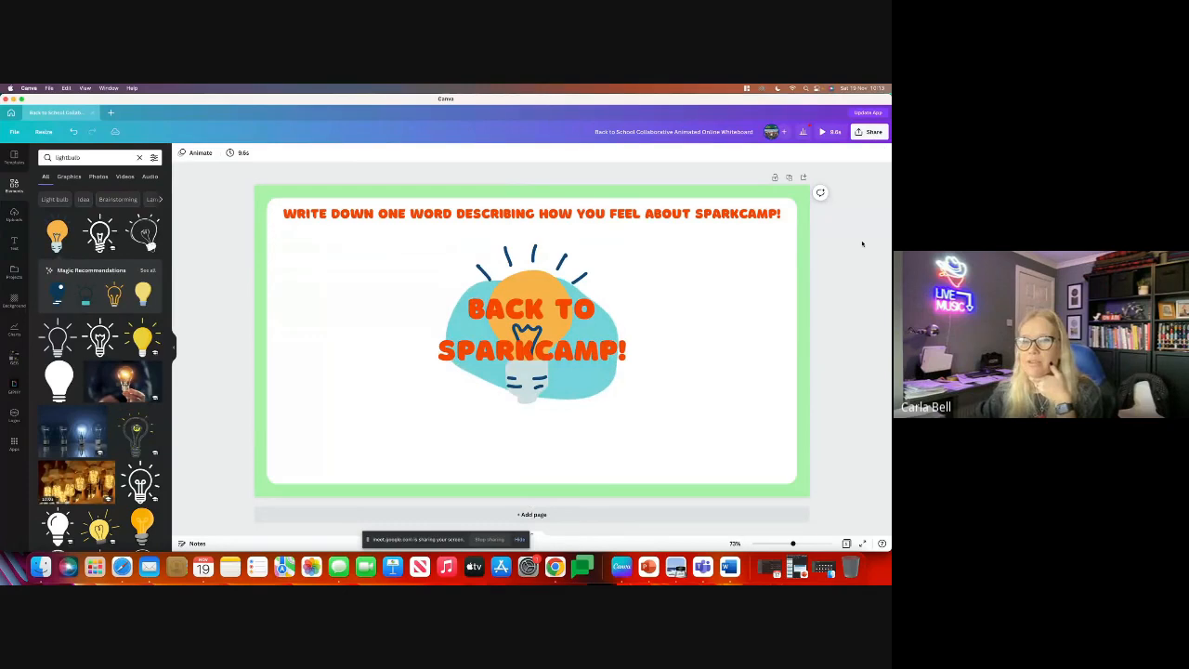
click(864, 133)
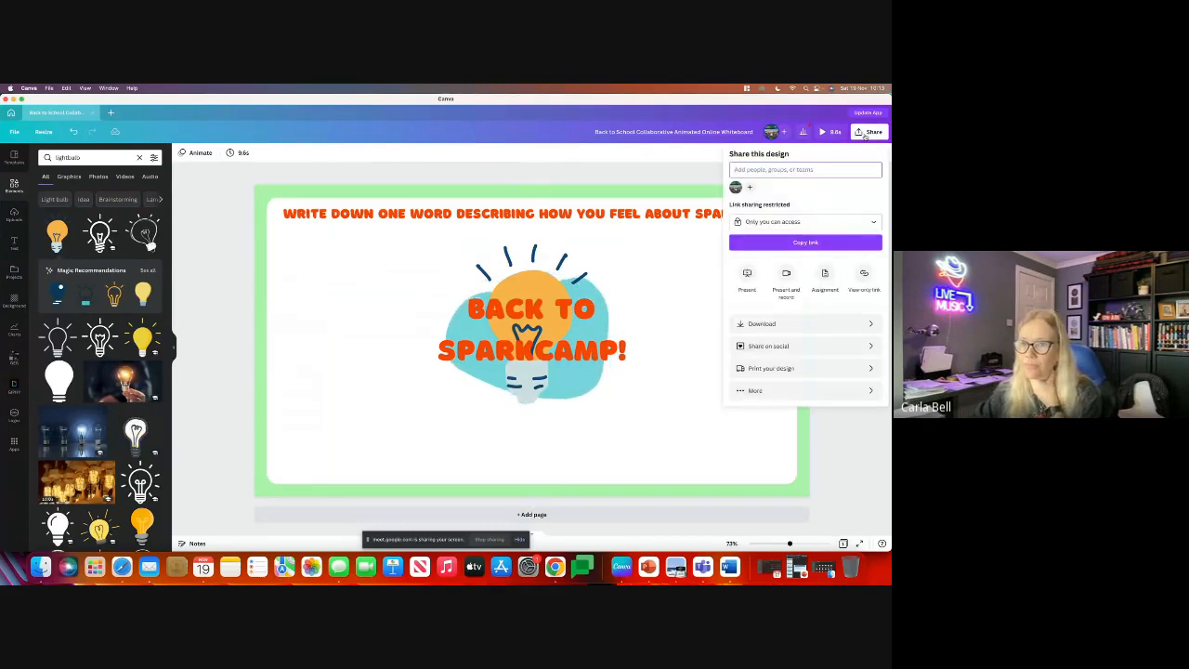
click(771, 323)
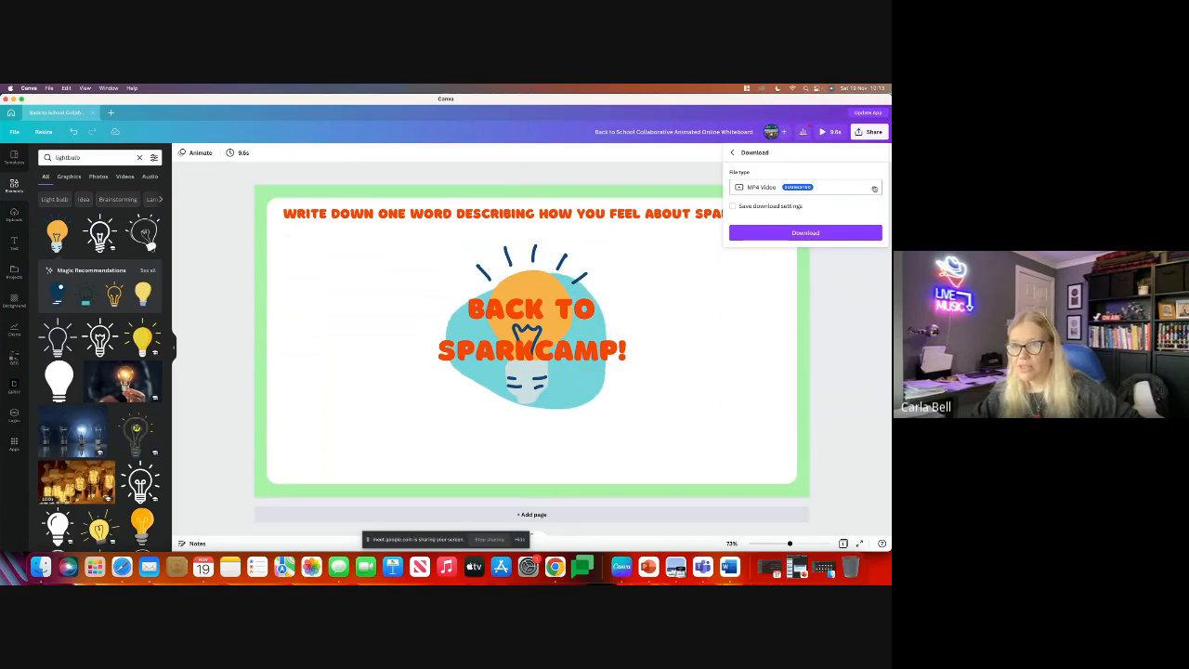
click(873, 189)
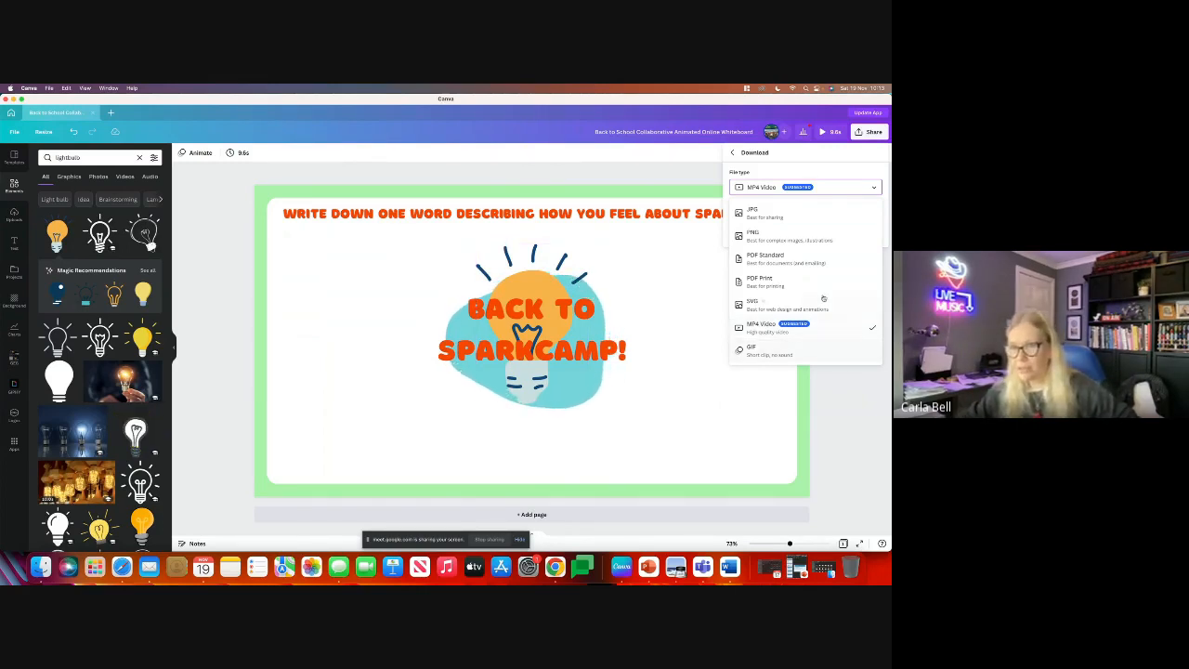
click(783, 216)
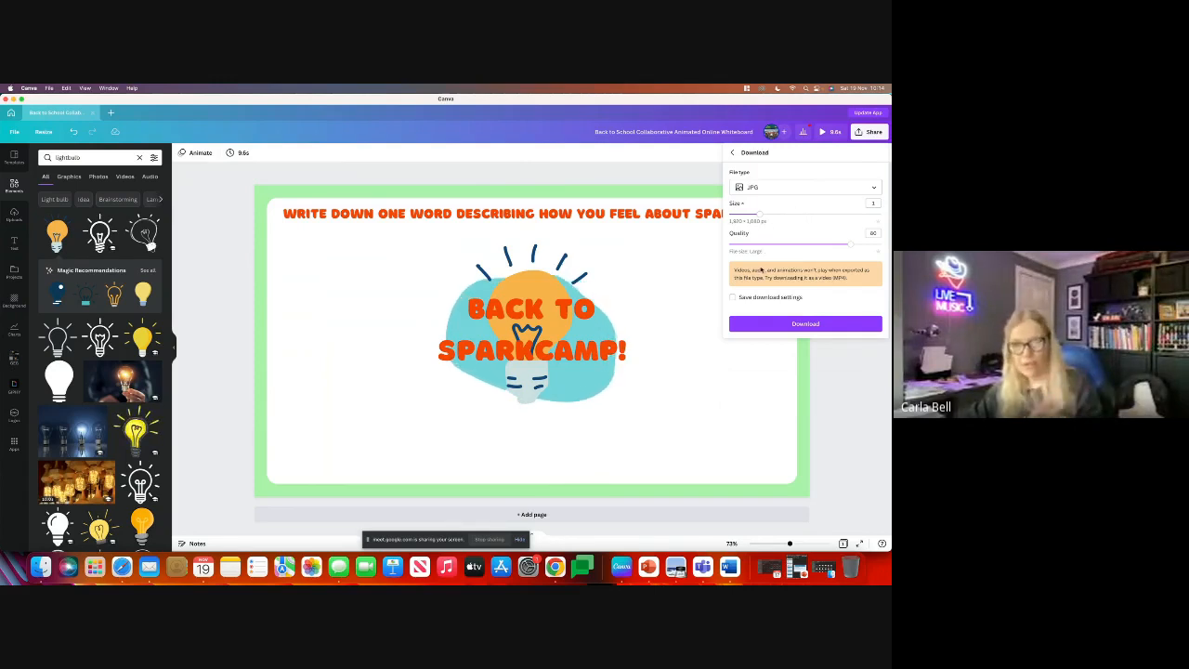
click(821, 327)
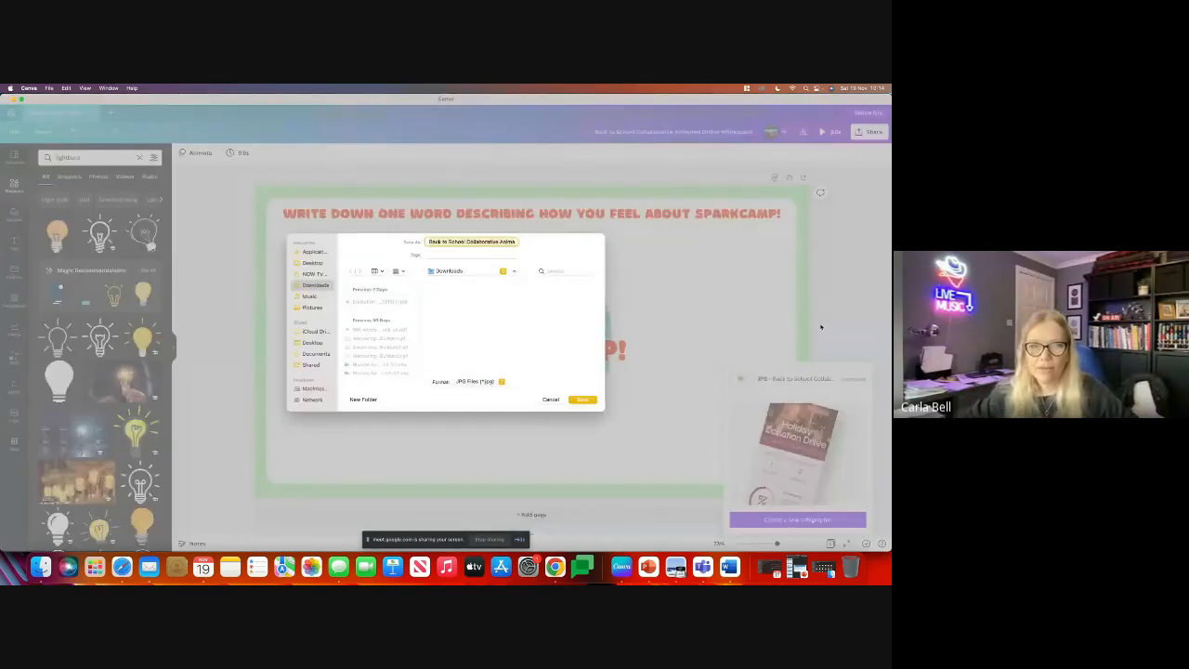
- Save the JPG in Downloads as "Back to Sparkcamp Collaborative Animated Online Whiteboard" without replacing the existing file
click(583, 399)
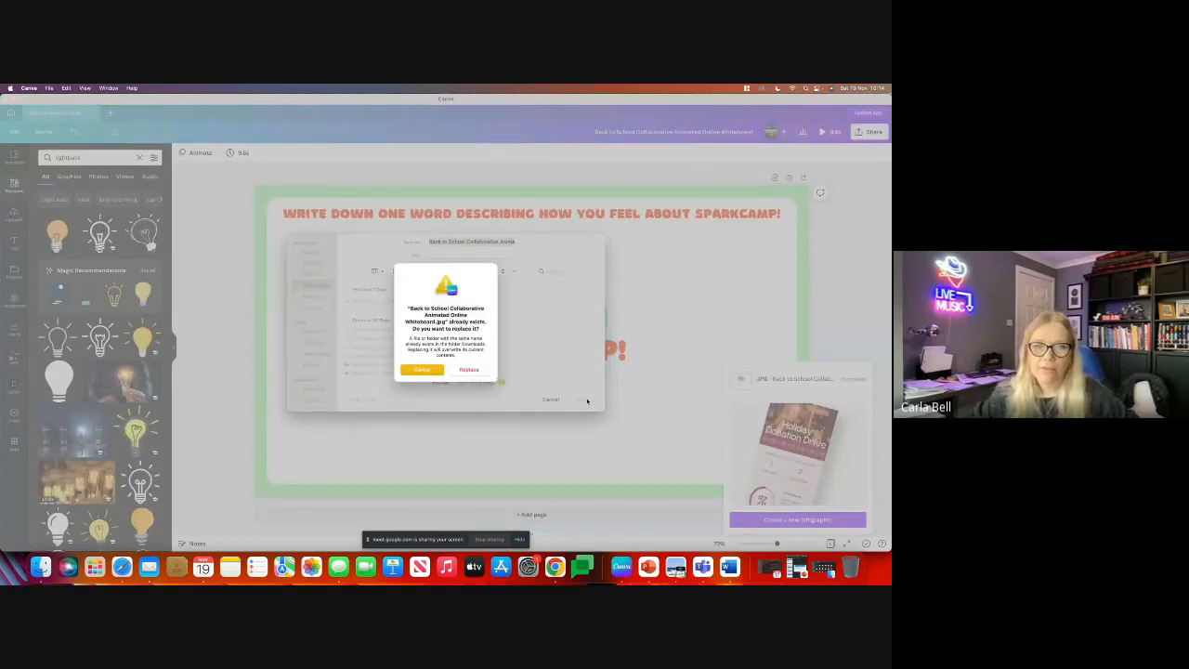
click(426, 369)
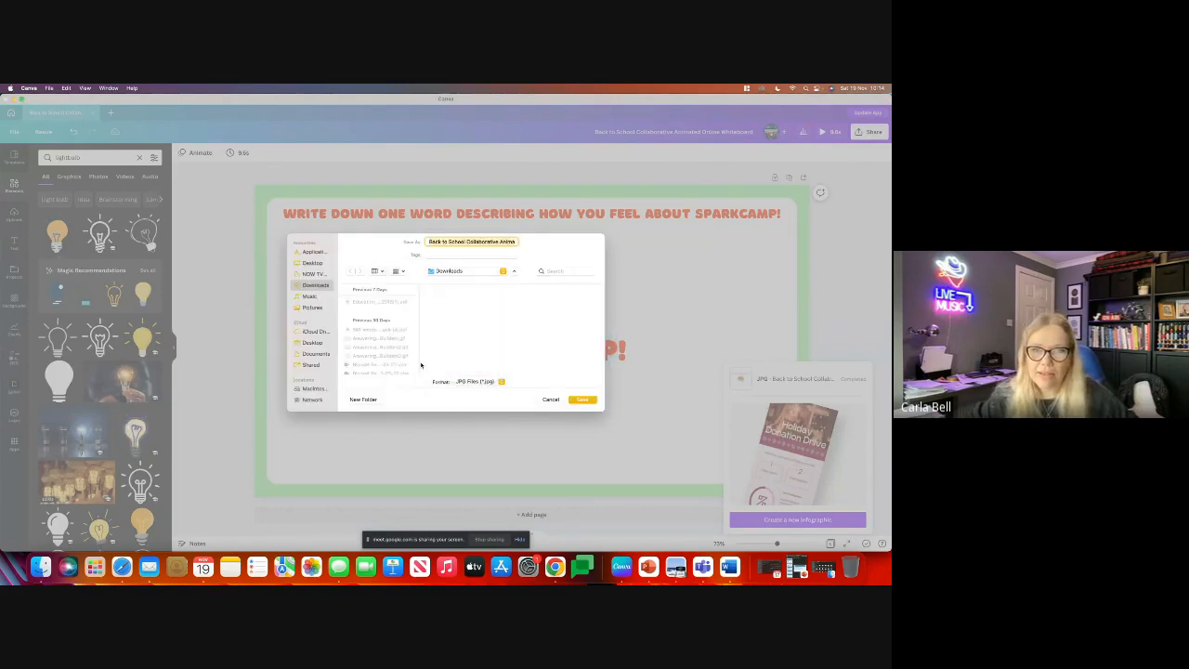
click(465, 241)
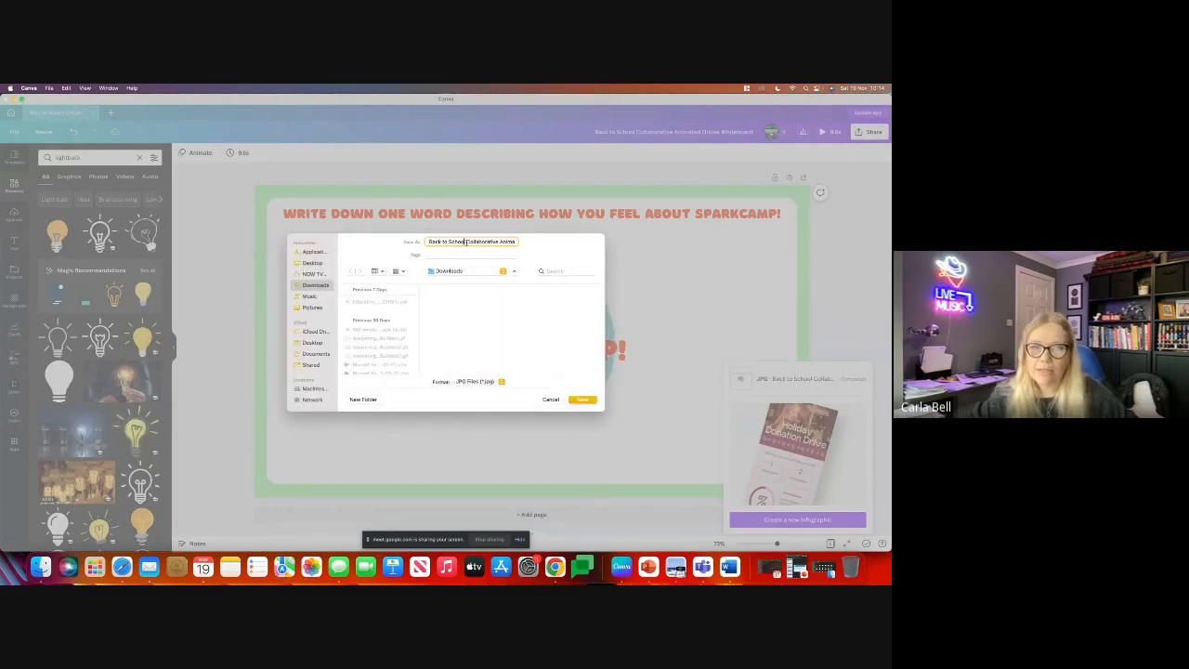
key(BackSpace)
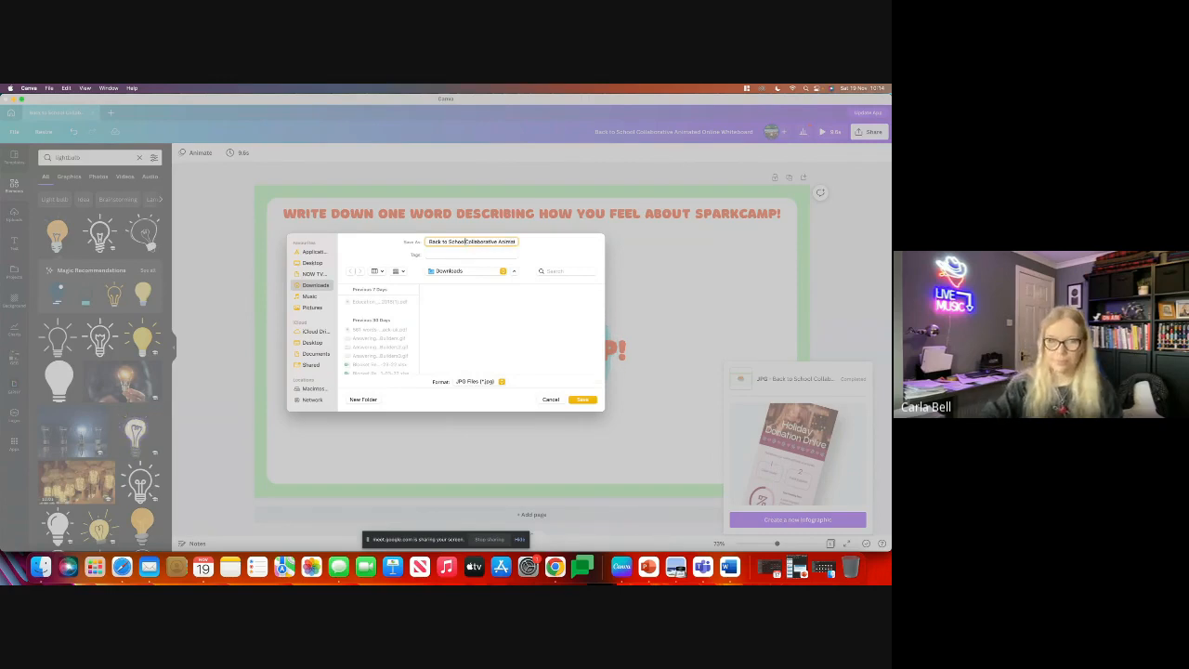
key(BackSpace)
key(BackSpace)
key(BackSpace)
key(BackSpace)
key(BackSpace)
key(BackSpace)
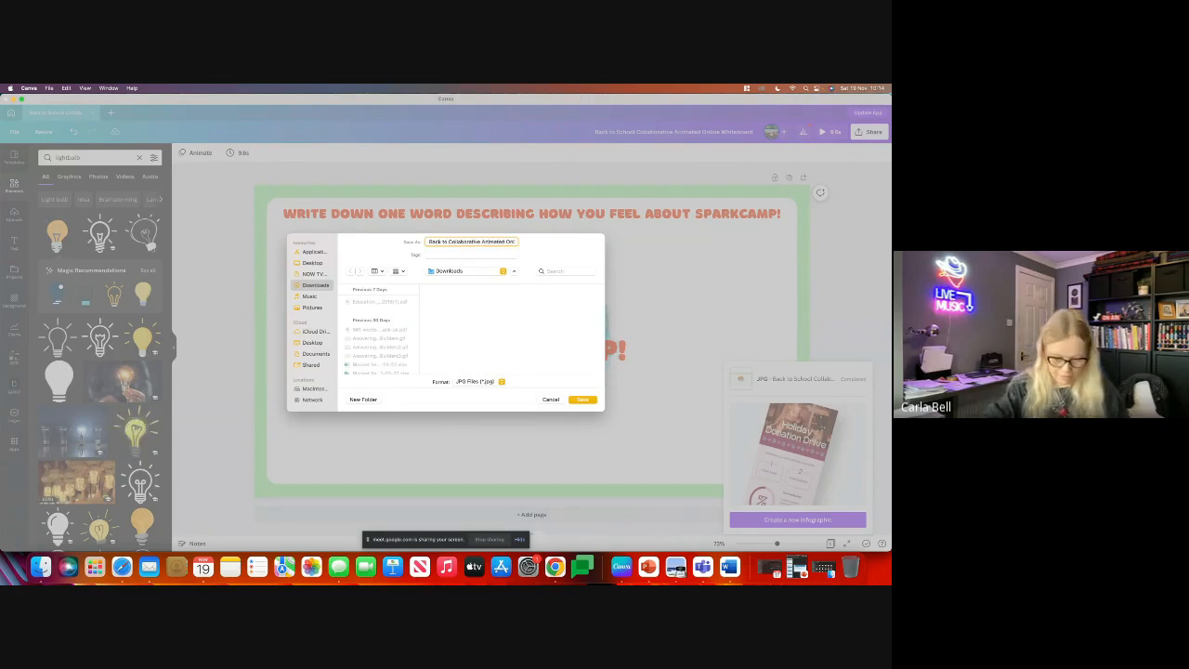
text(Spark)
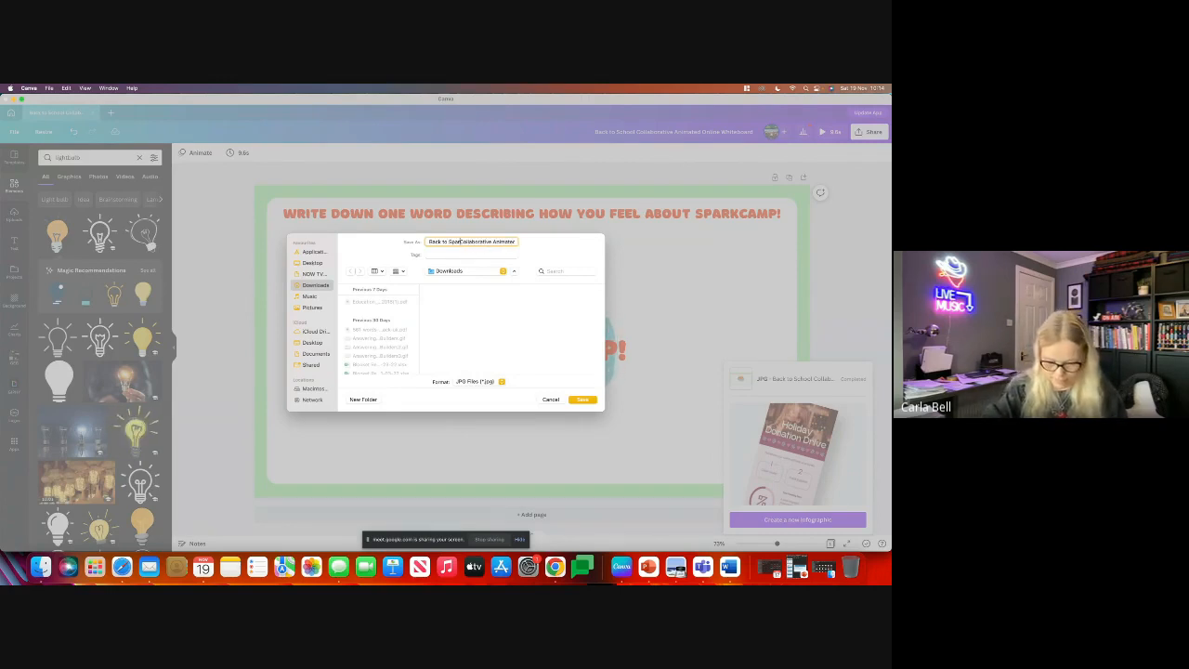
text(camp)
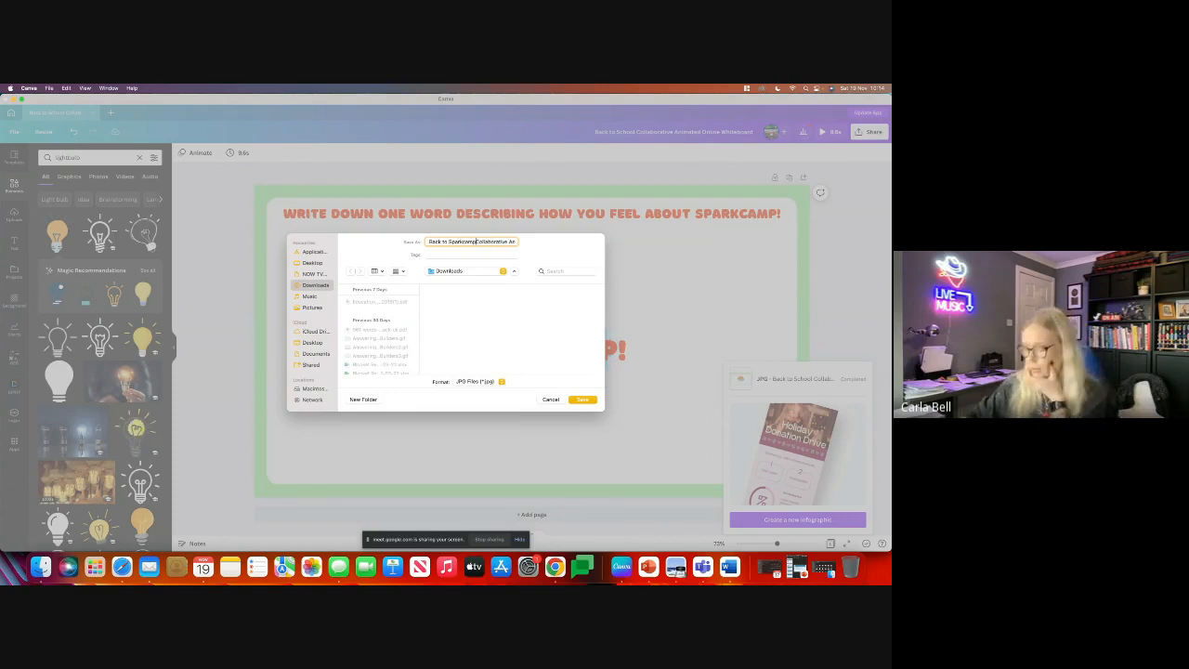
click(590, 399)
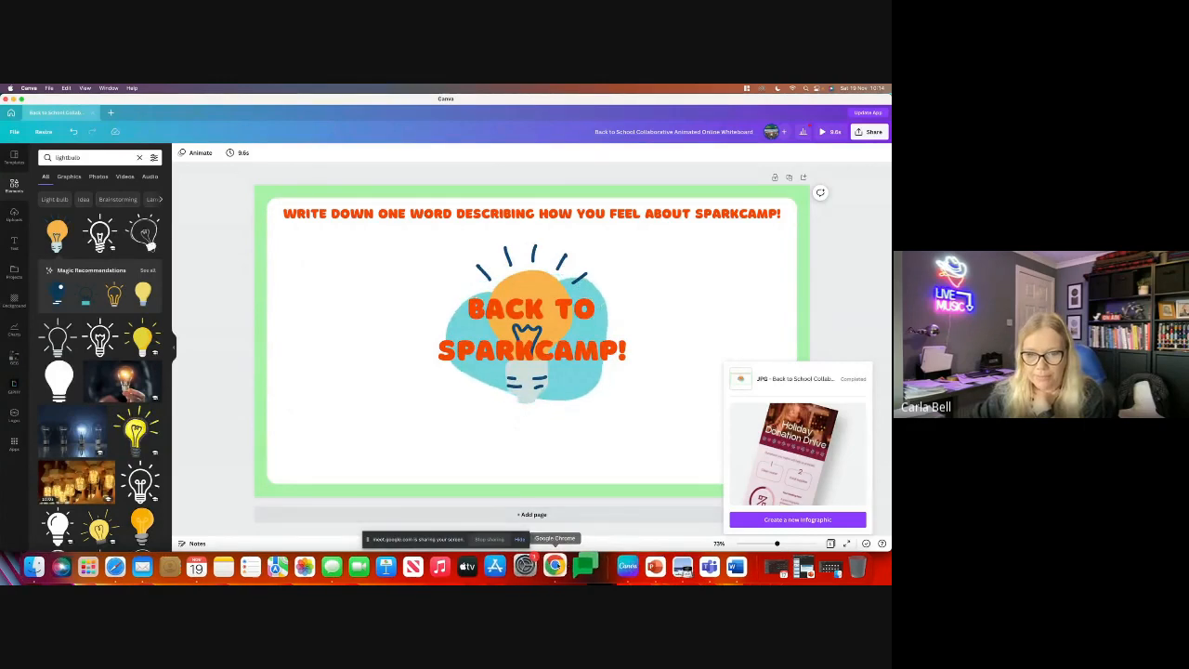
- Switch to the Untitled Jam in Google Chrome and make its window full screen
click(551, 566)
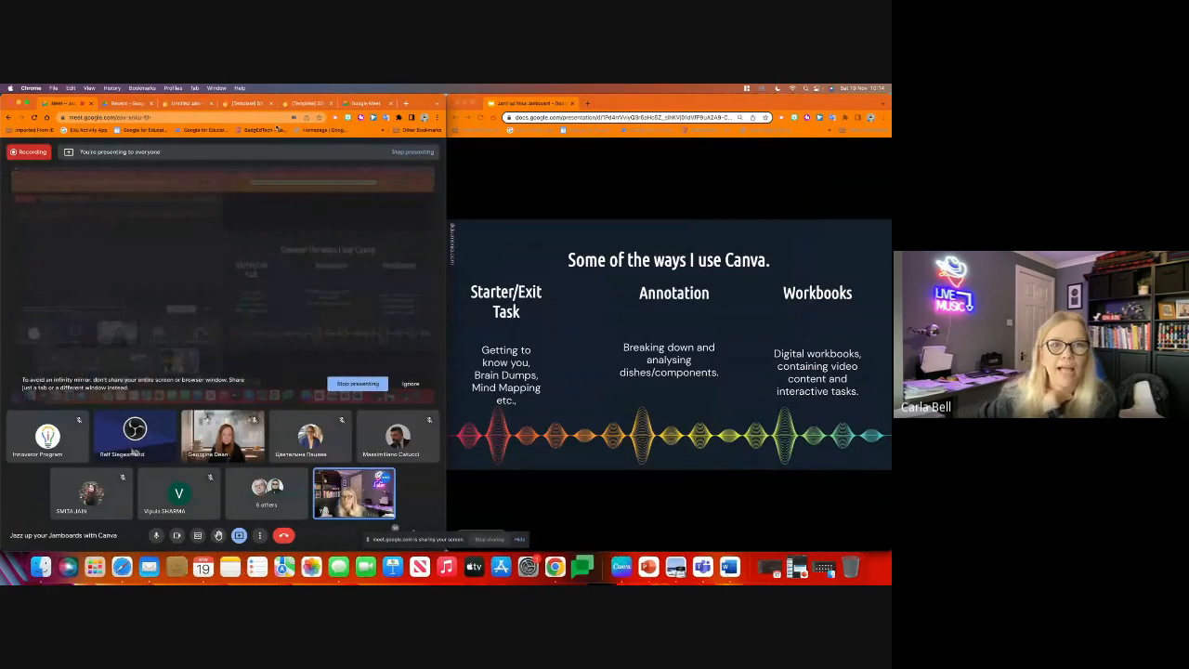
click(182, 103)
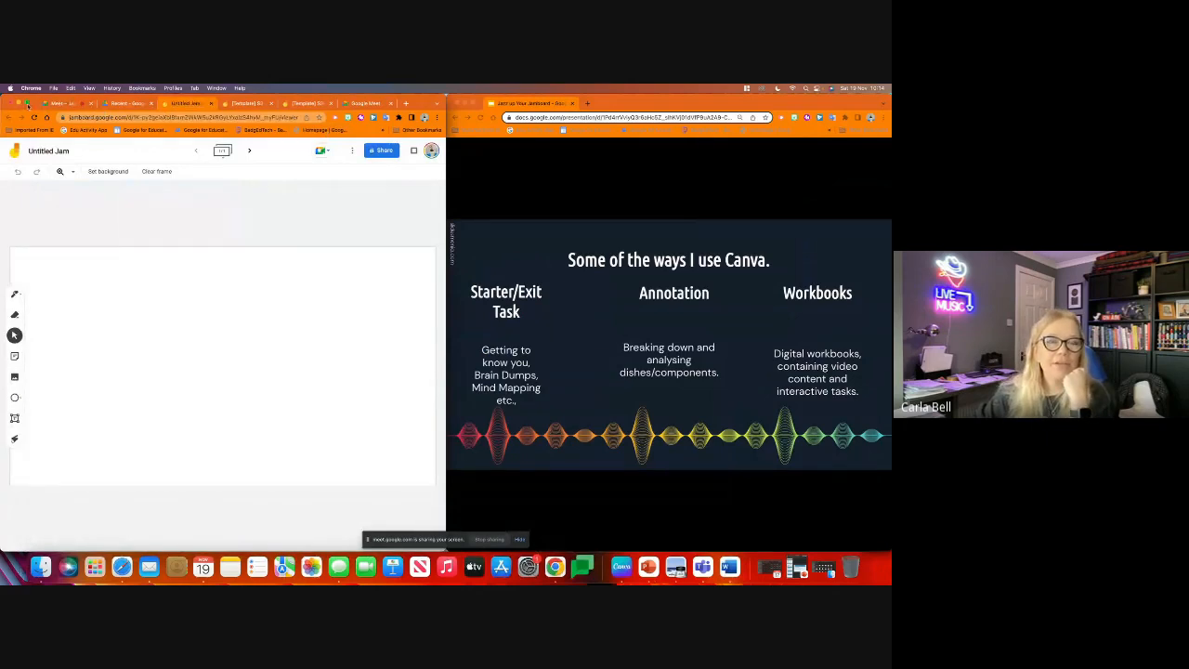
click(28, 103)
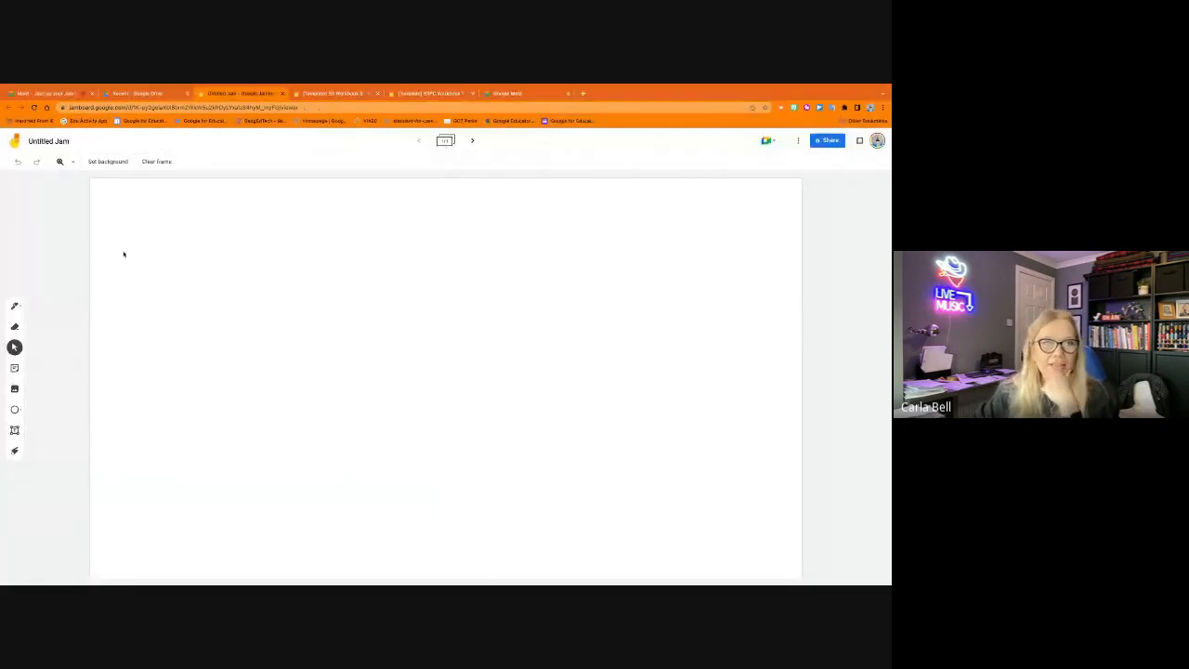
- Set the jam frame's background to the Back to Sparkcamp whiteboard JPG uploaded from the Downloads folder
click(103, 163)
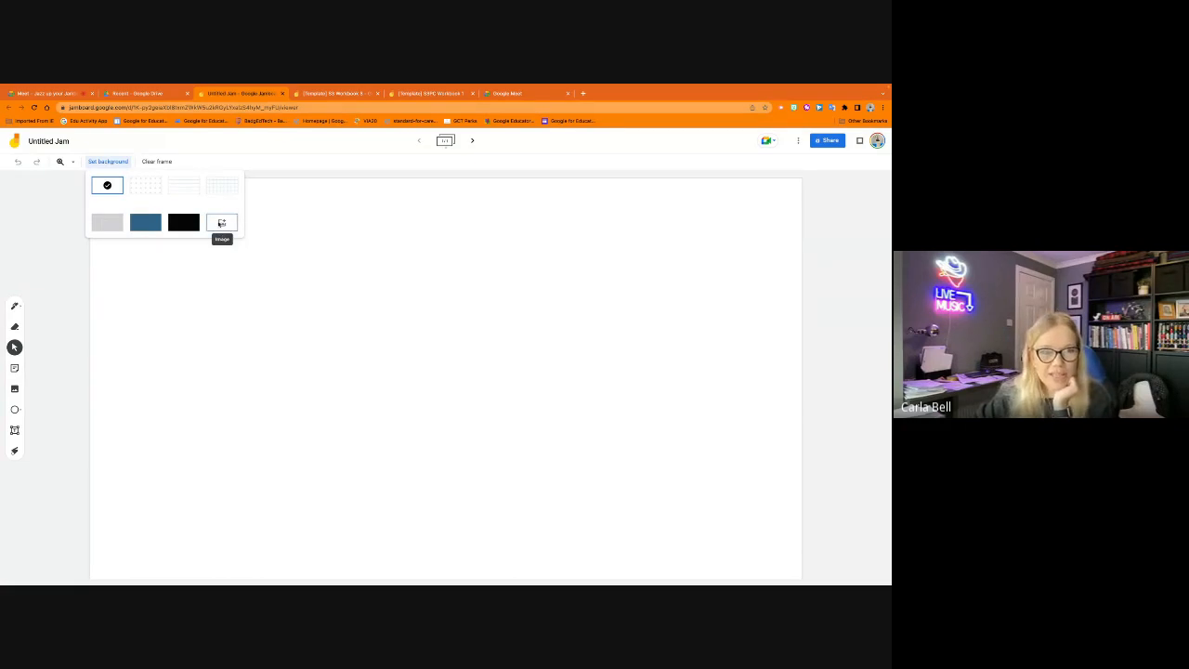
click(221, 224)
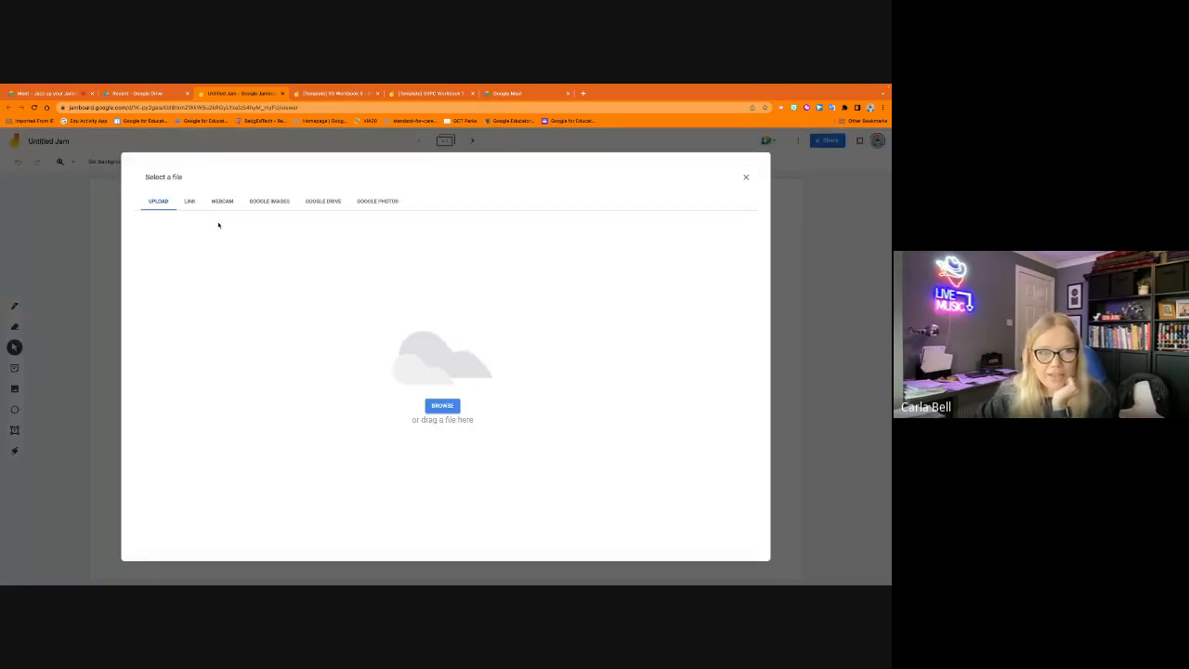
click(436, 406)
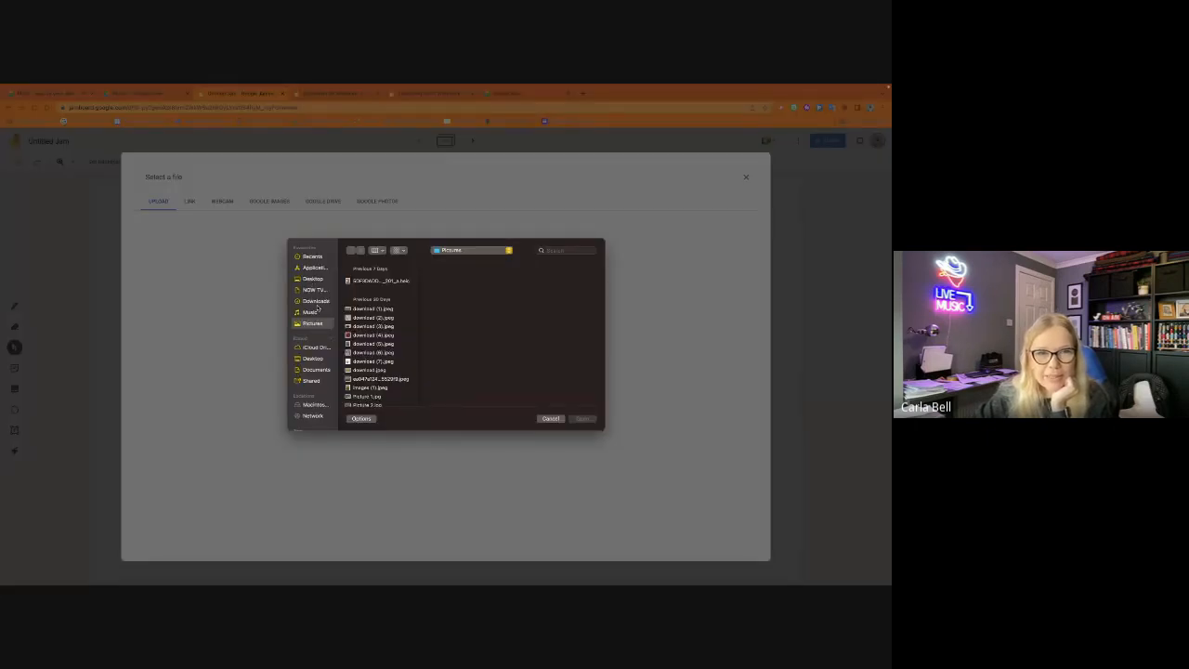
click(317, 305)
click(372, 280)
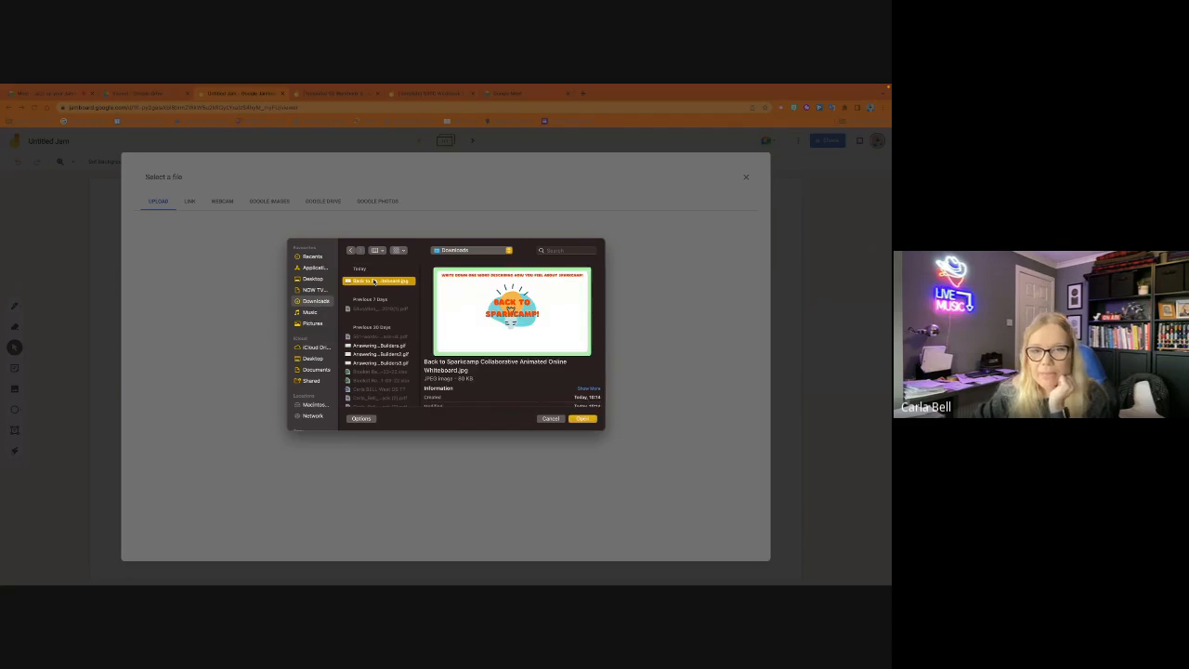
click(579, 420)
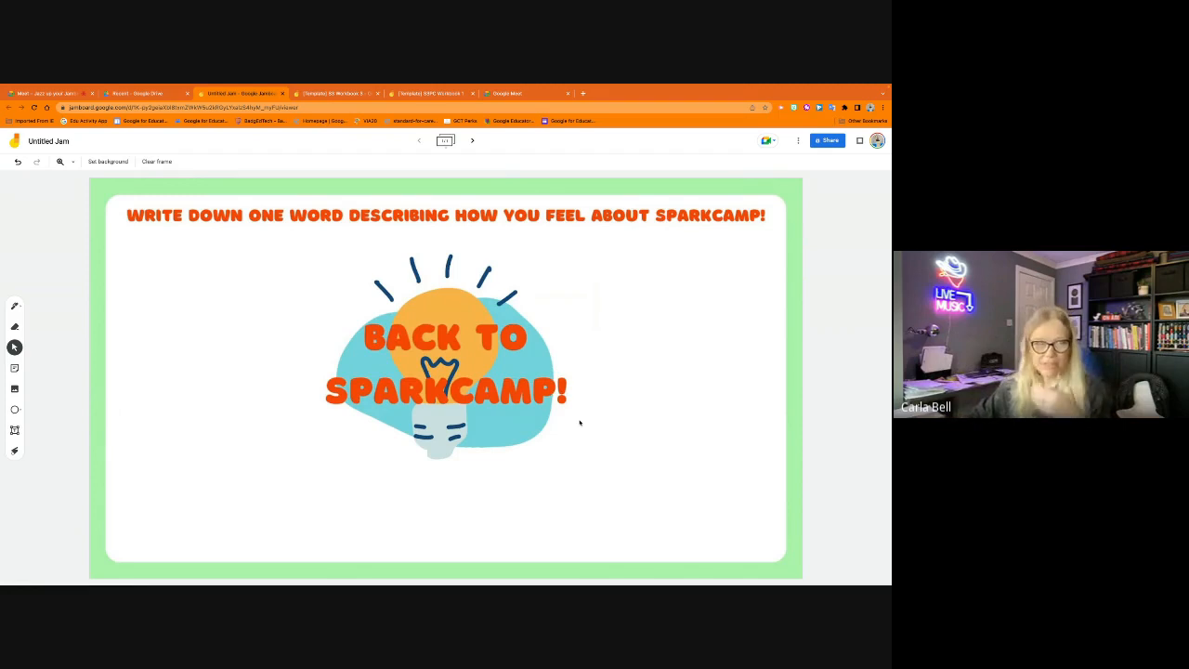
- Switch back to Canva and delete the light bulb, the "Back to Sparkcamp!" text and the blue shape behind them
mouse_move(499, 582)
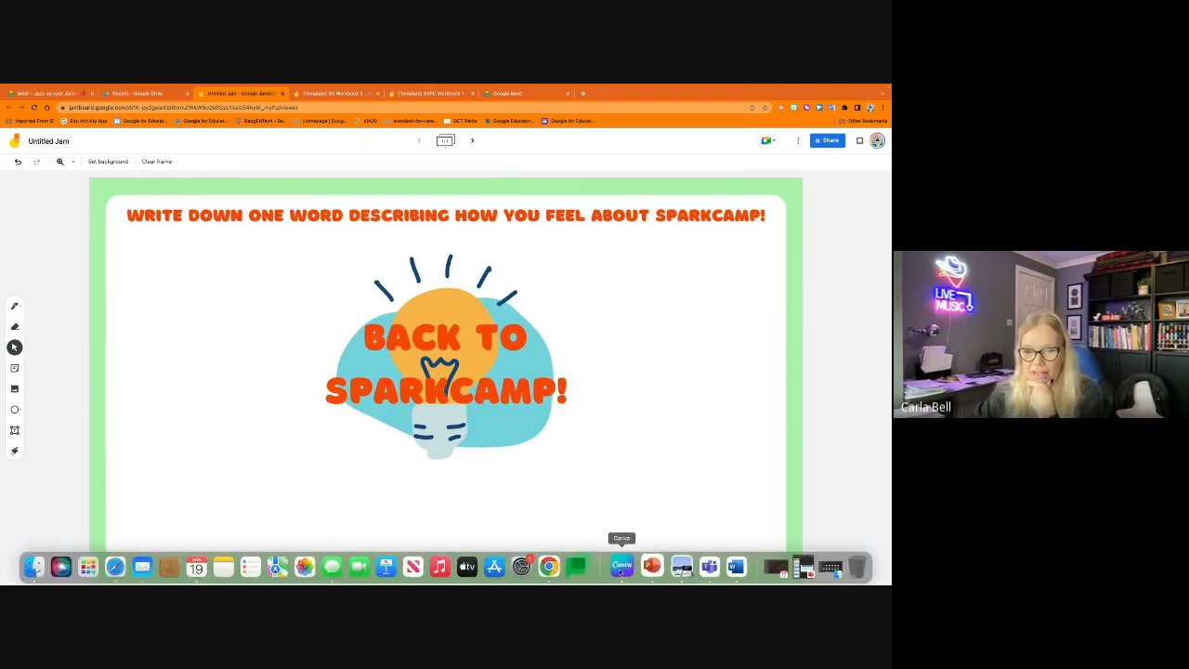
click(621, 567)
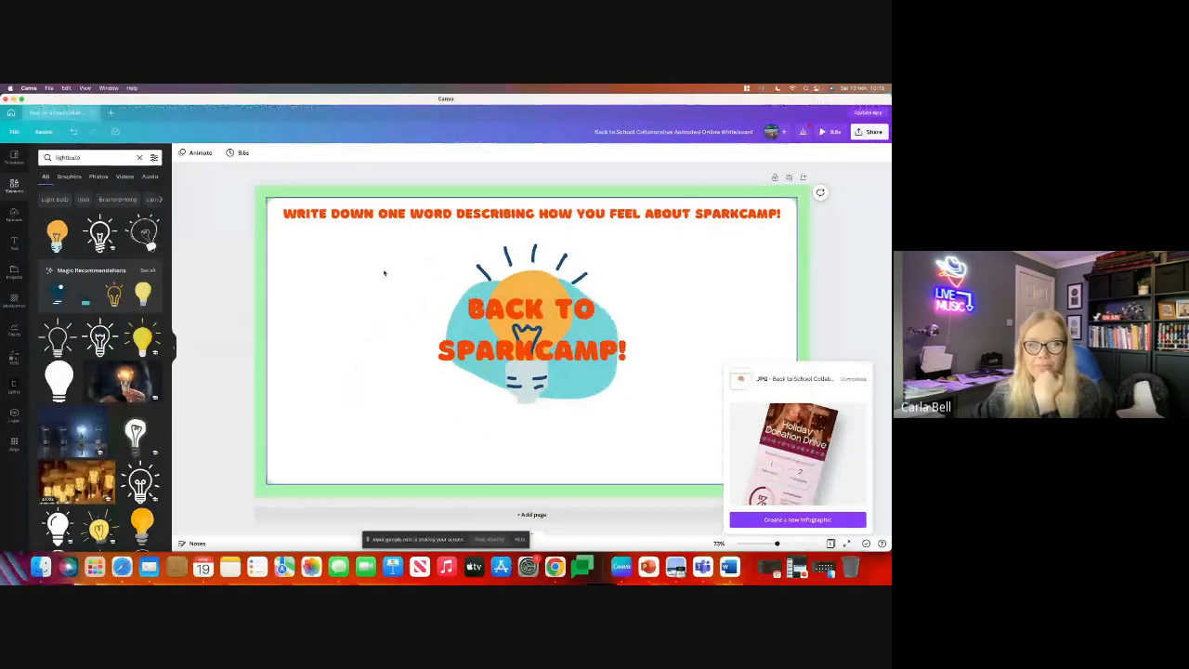
click(531, 280)
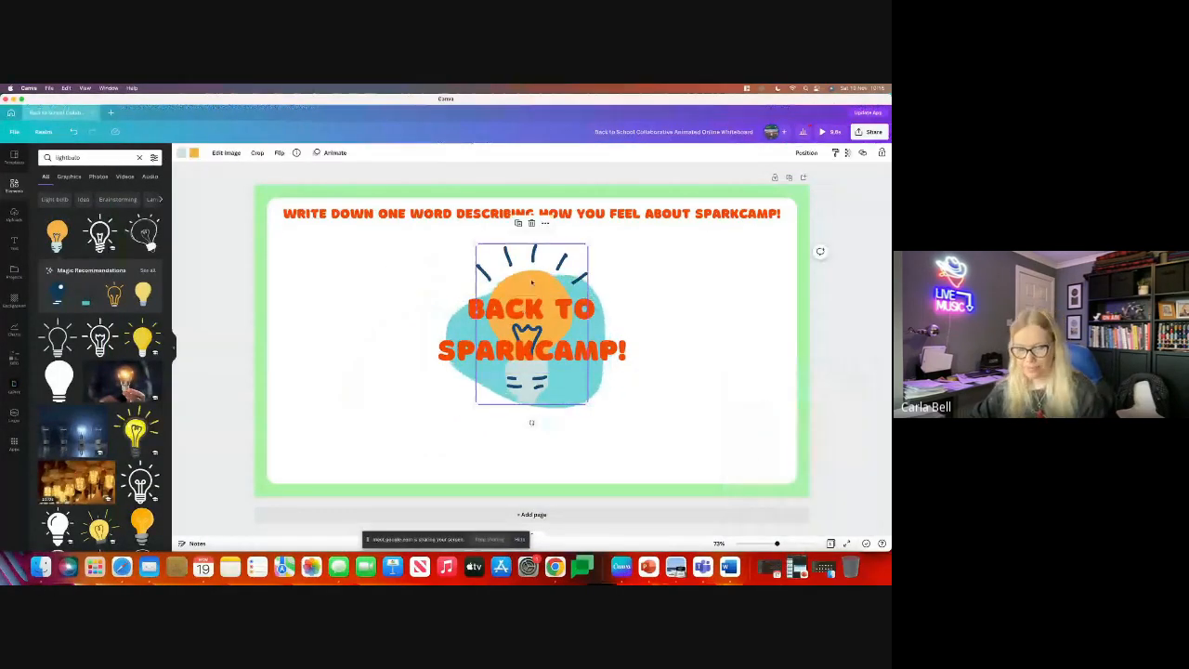
key(Delete)
click(531, 306)
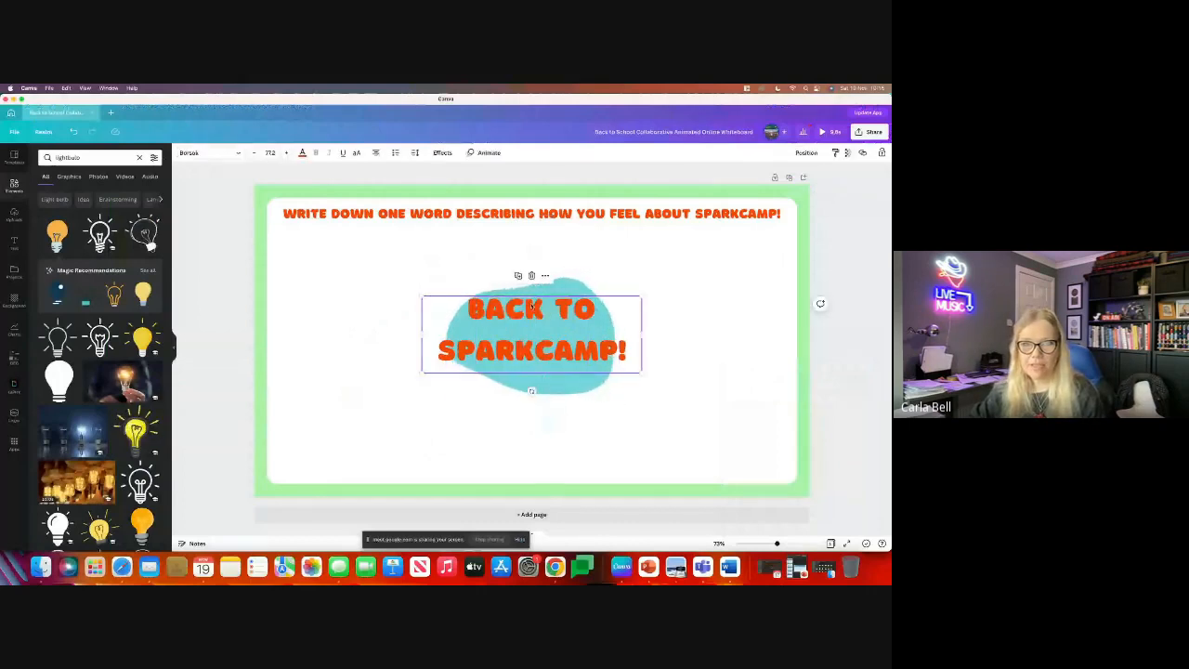
key(Delete)
click(532, 306)
key(Delete)
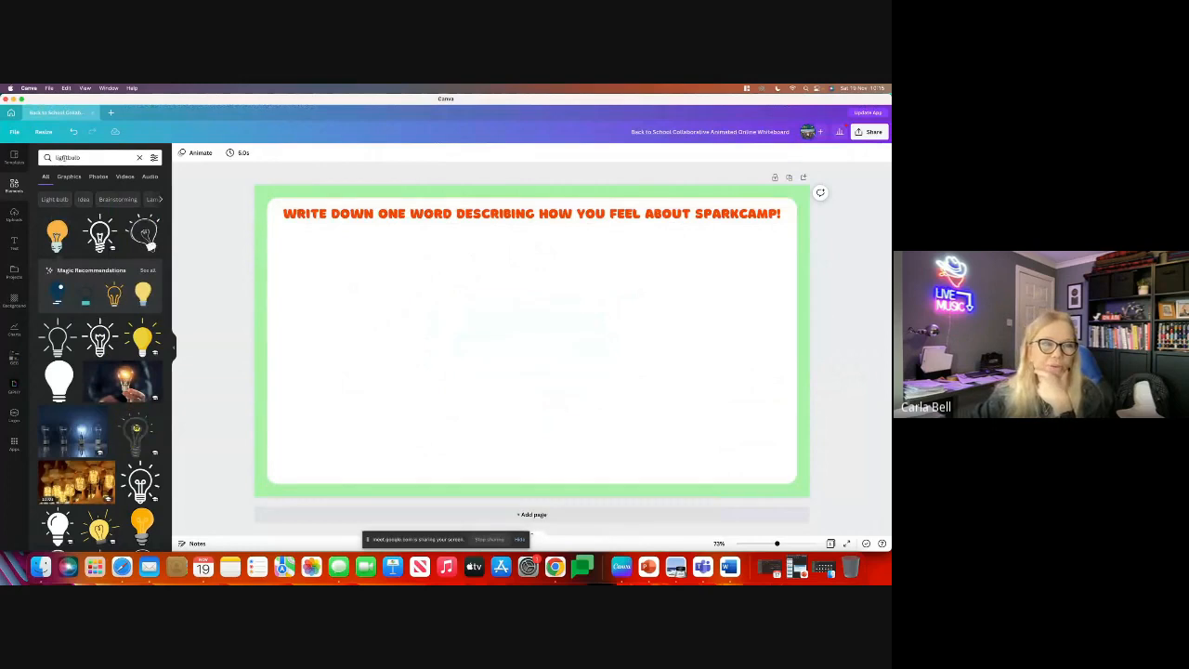
- Search the elements for "tables" and add the orange table with filled cells to the page
click(138, 157)
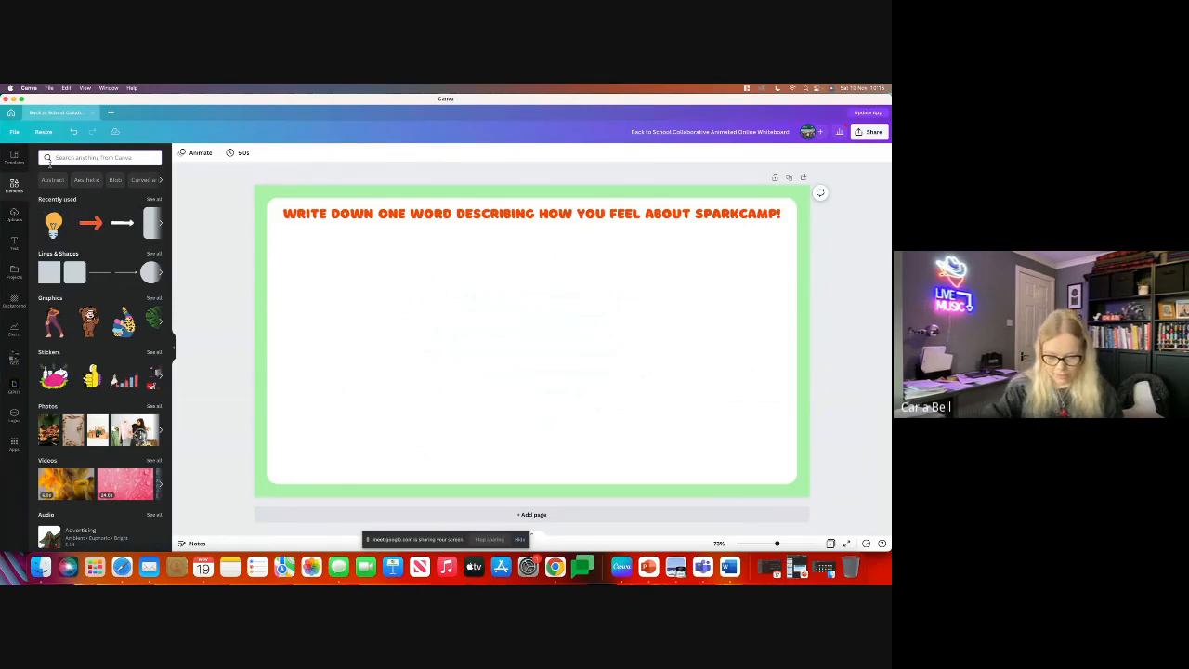
text(tables)
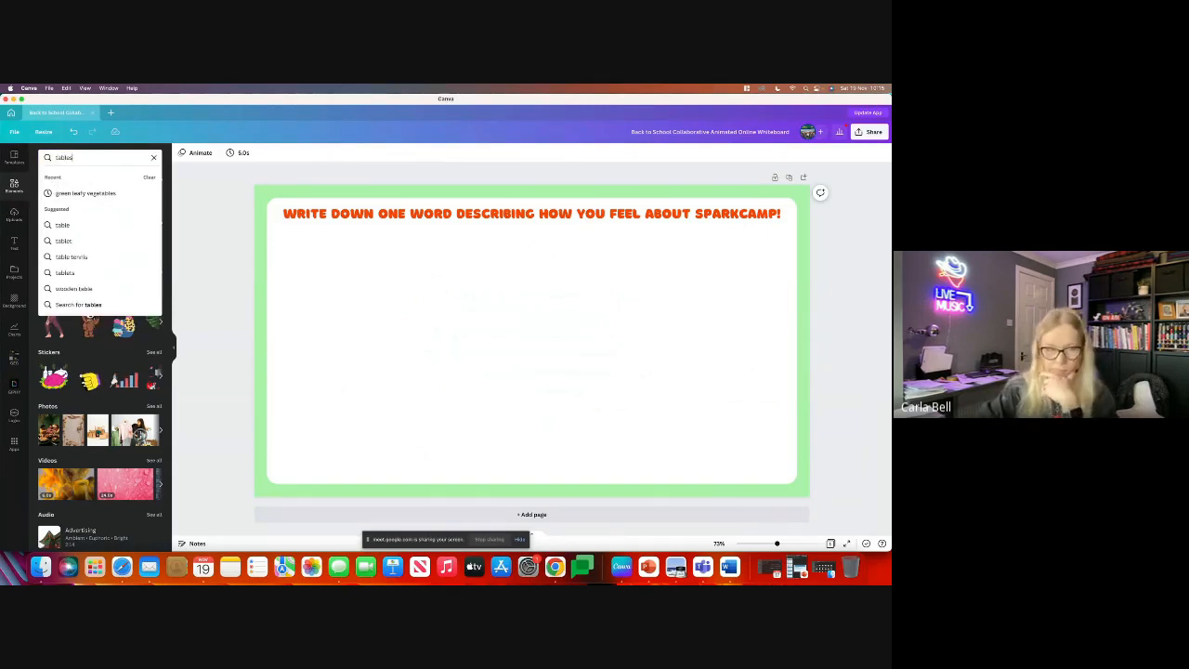
key(Return)
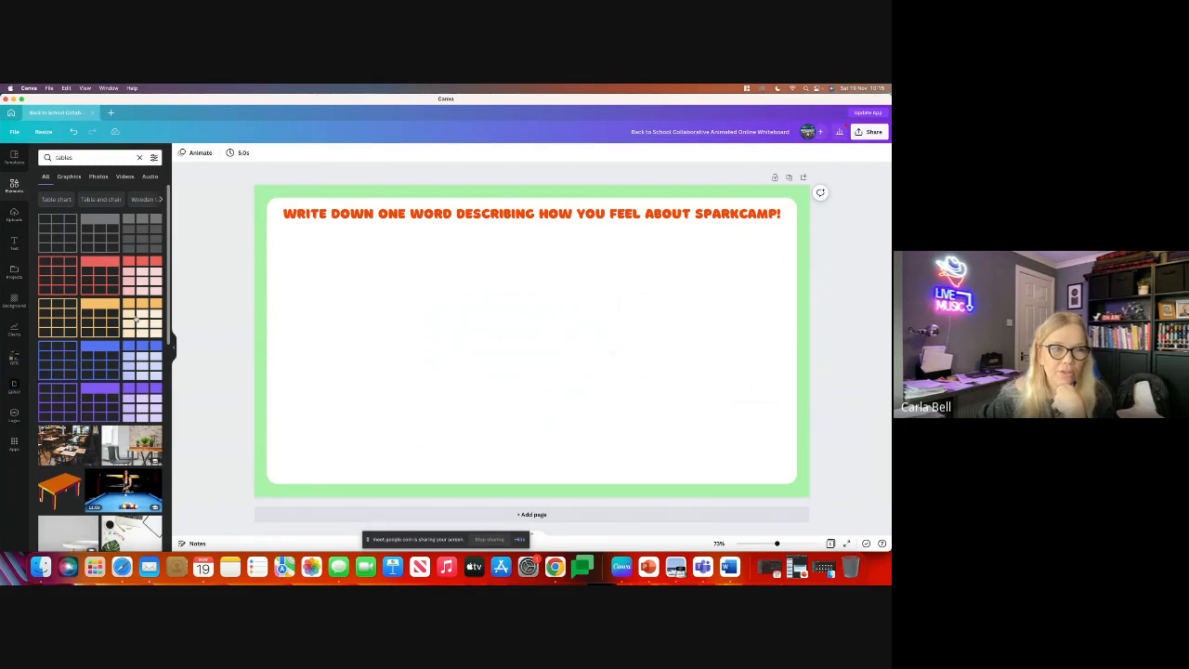
click(136, 319)
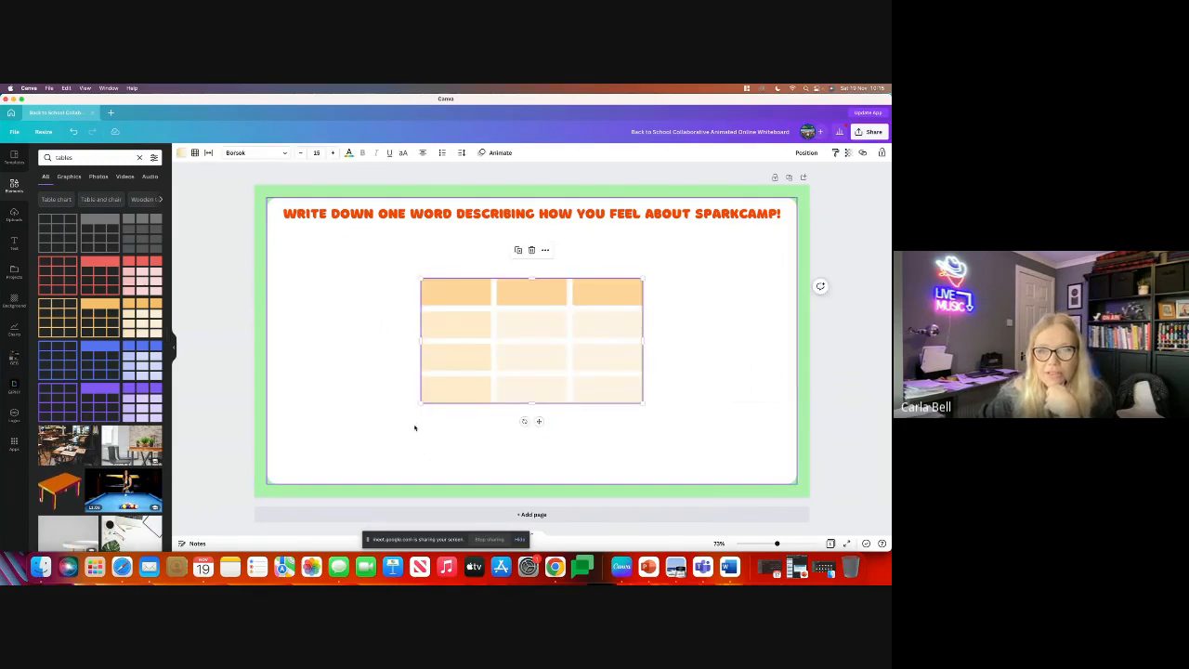
- Enlarge the table so it fills the white area below the heading
drag(419, 403, 297, 469)
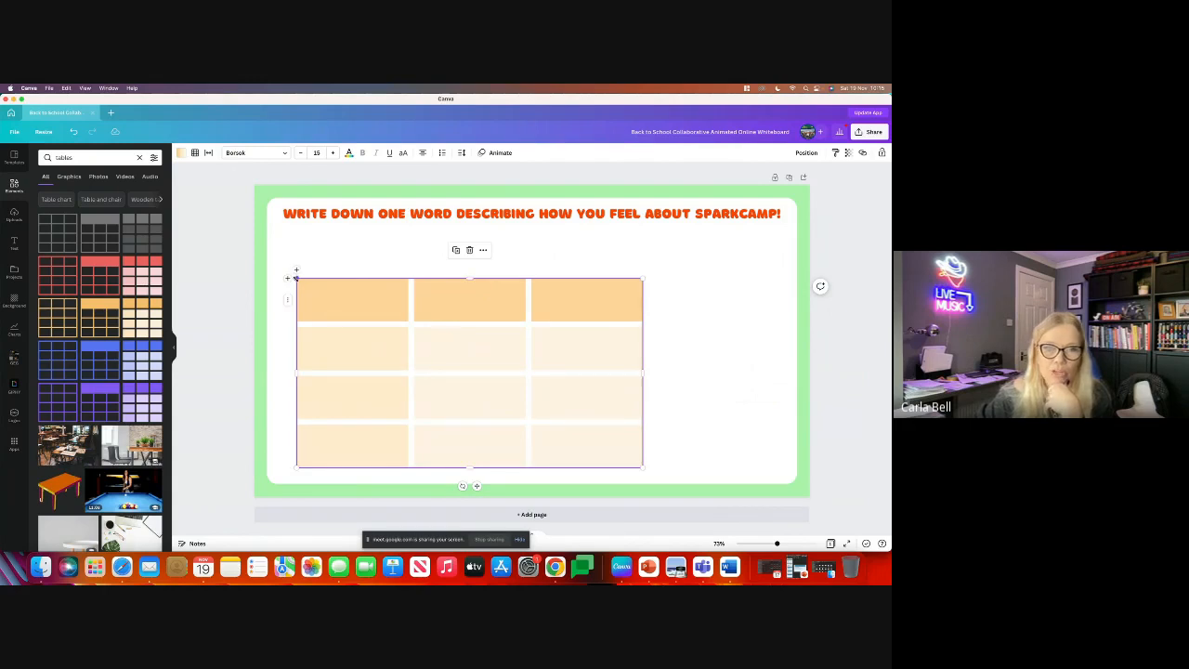
drag(295, 277, 276, 238)
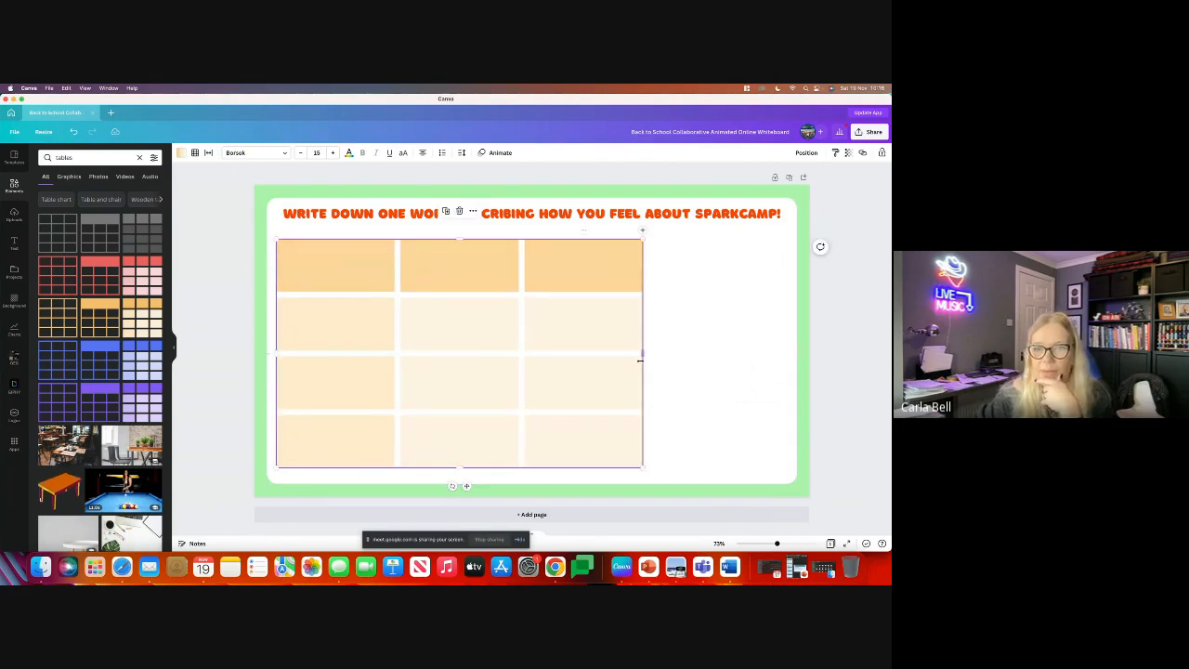
drag(643, 353, 784, 355)
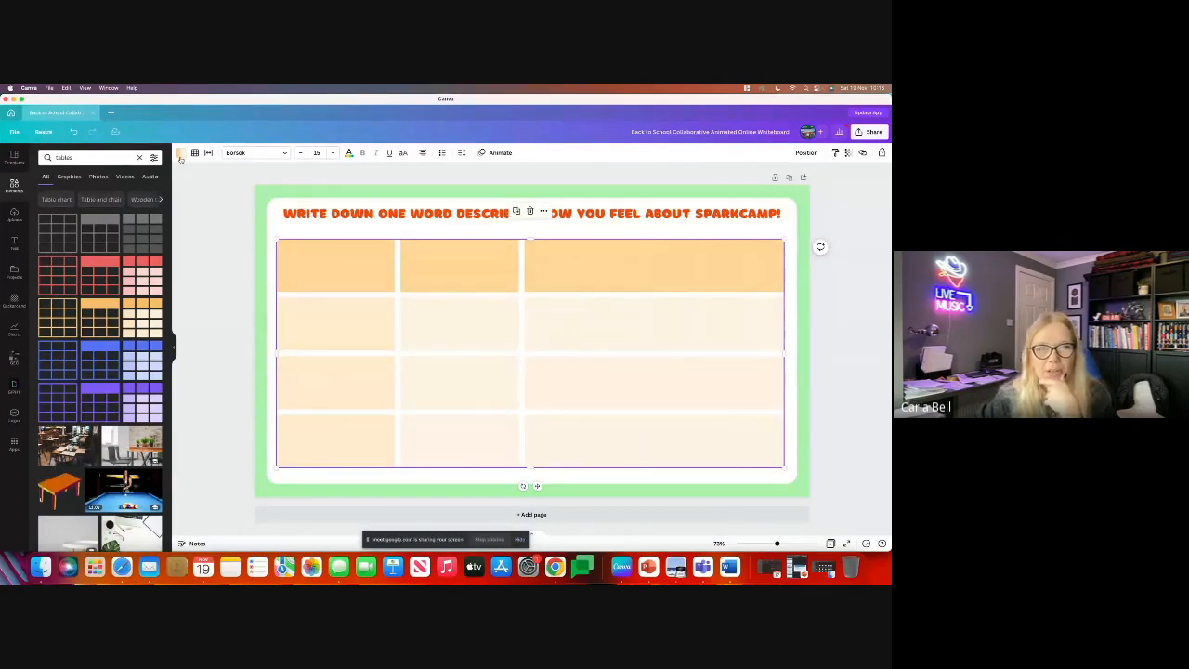
- Replace the heading text above the table with "HOW IS YOUR CHRISTMAS SHOPPING GOING?"
click(340, 260)
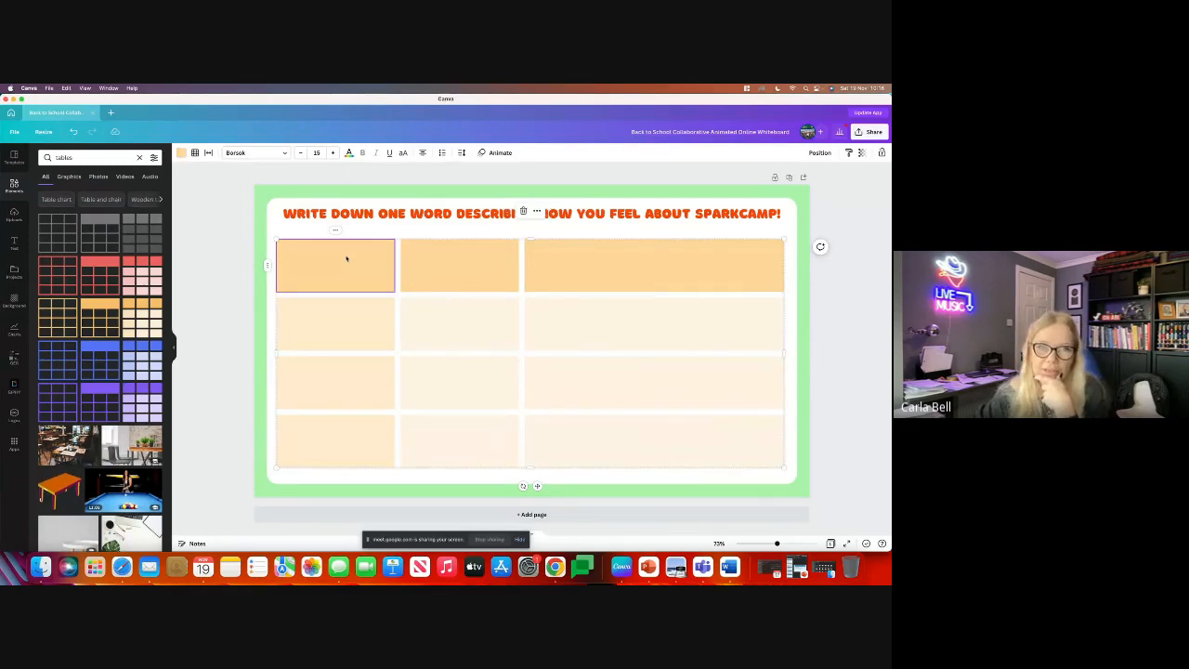
click(417, 214)
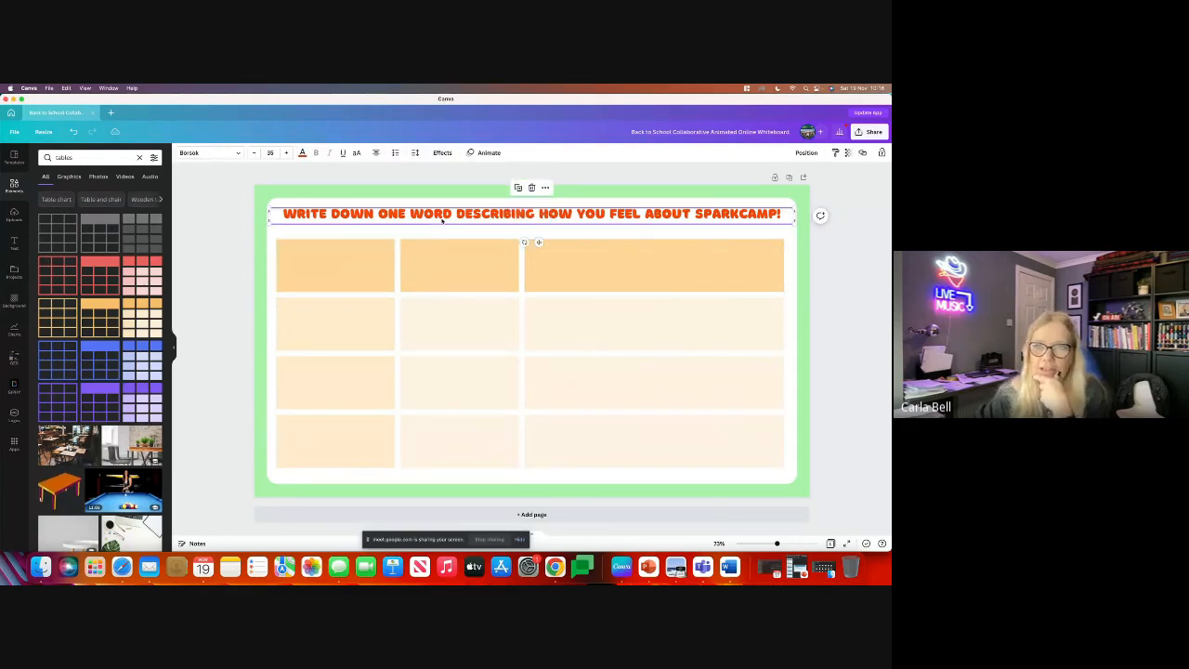
click(780, 214)
drag(781, 214, 283, 214)
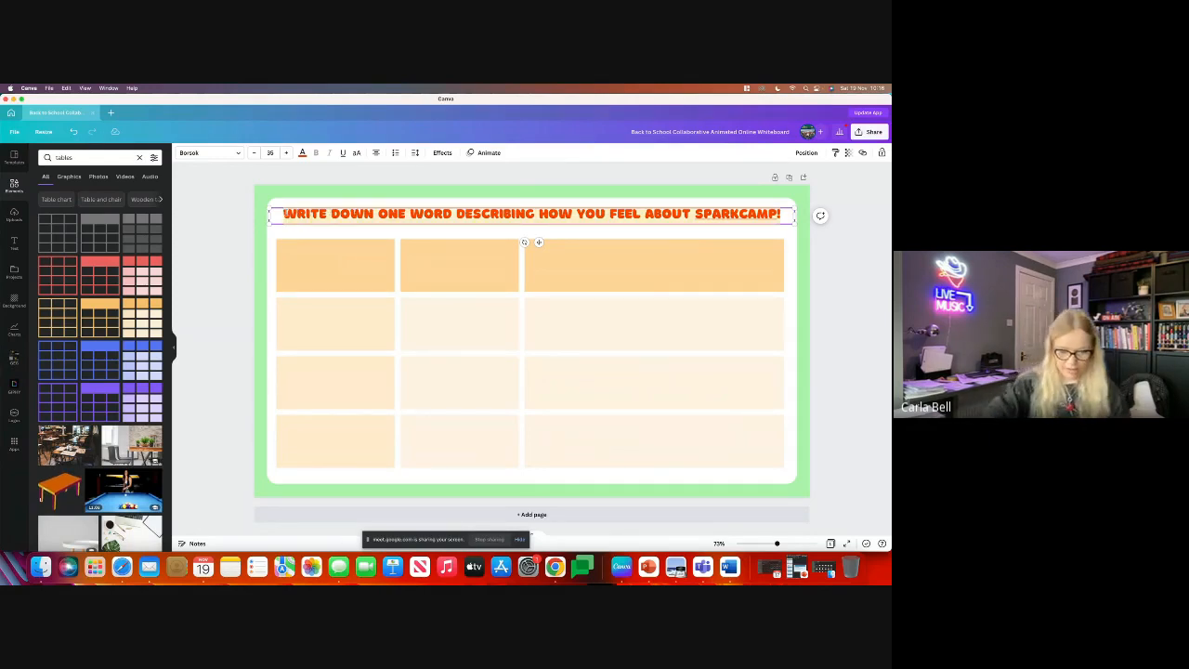
text(HO)
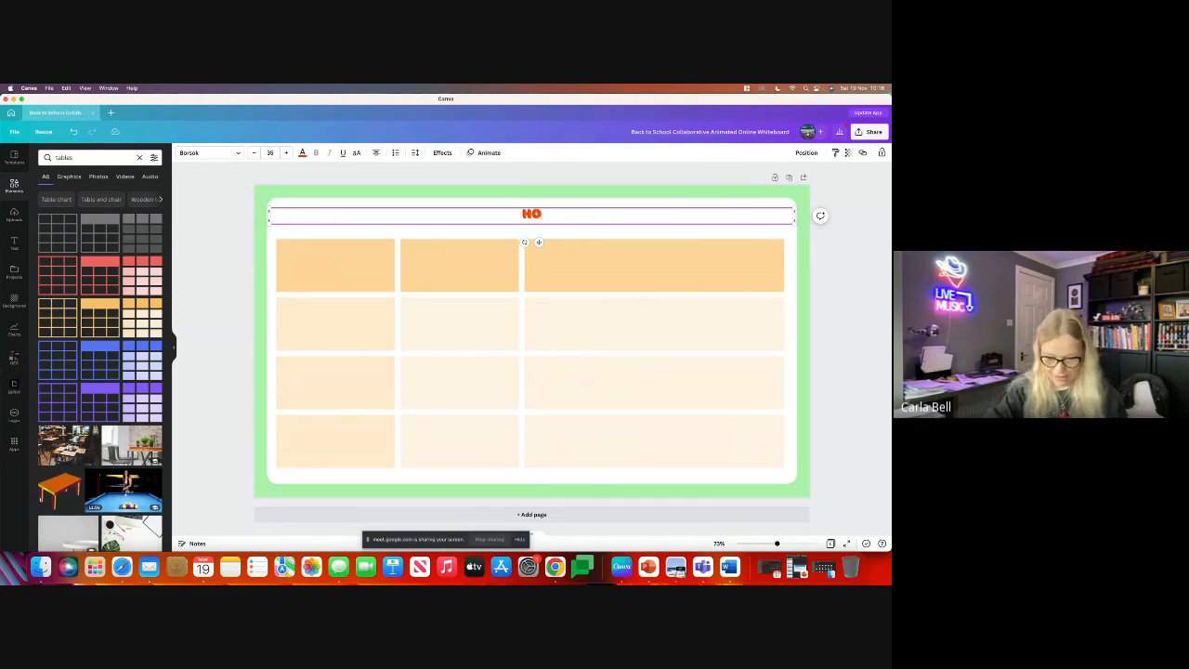
text(W IS YOUR)
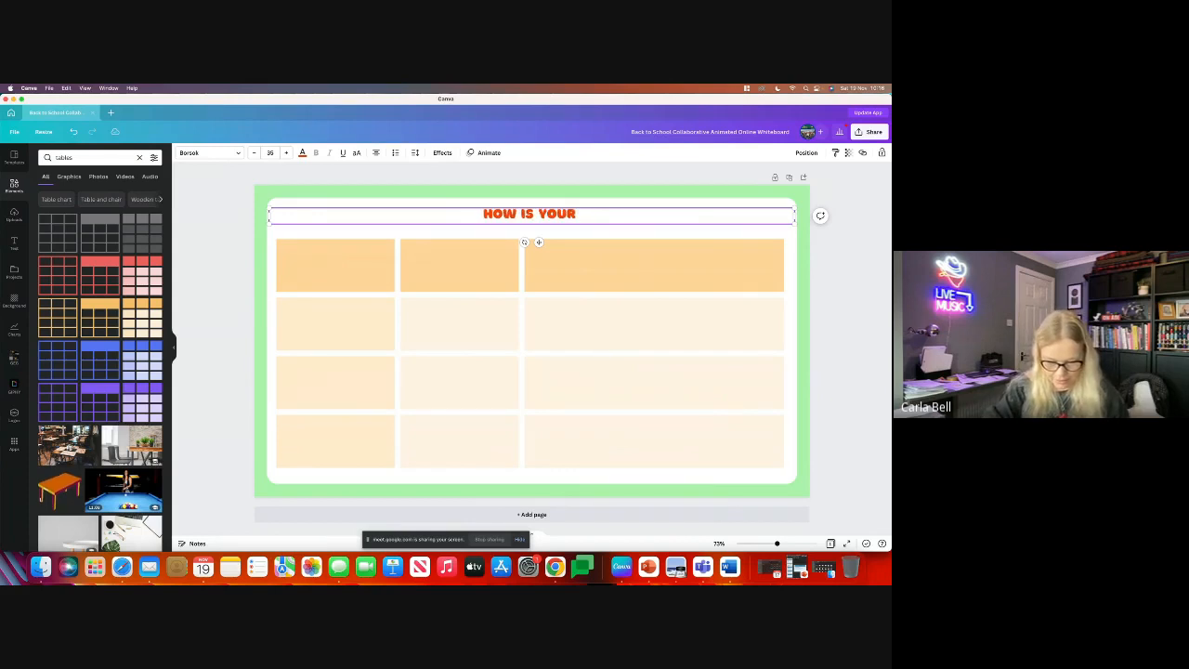
text( CHRISTMAS)
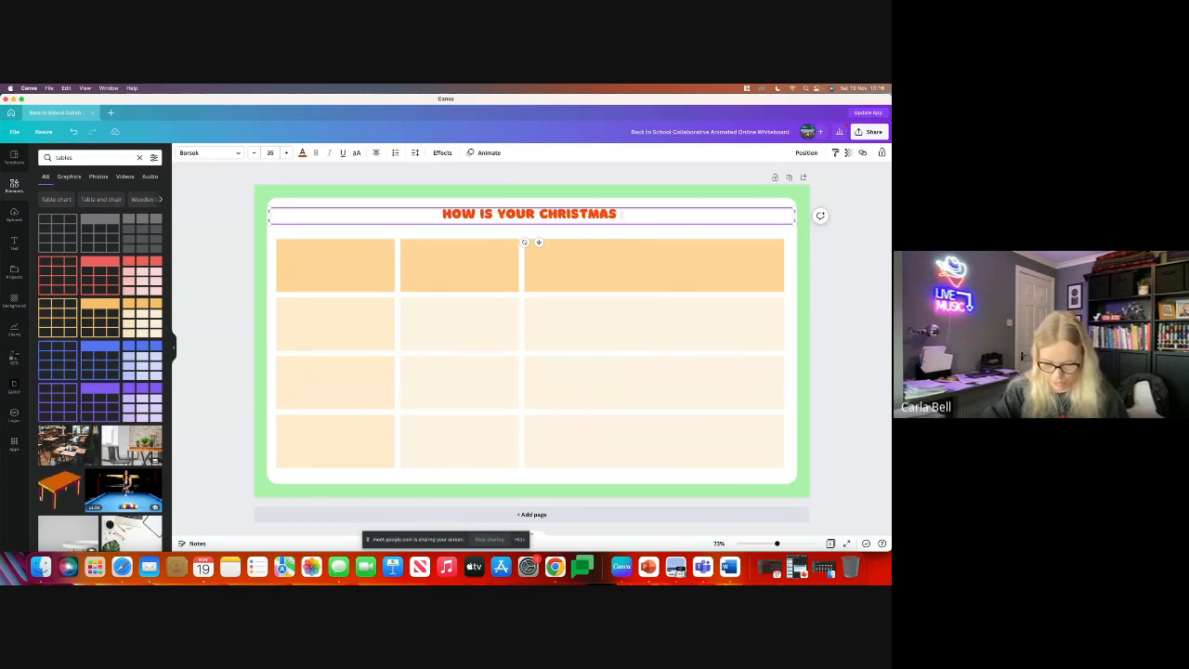
text( SHOPPING GOIN)
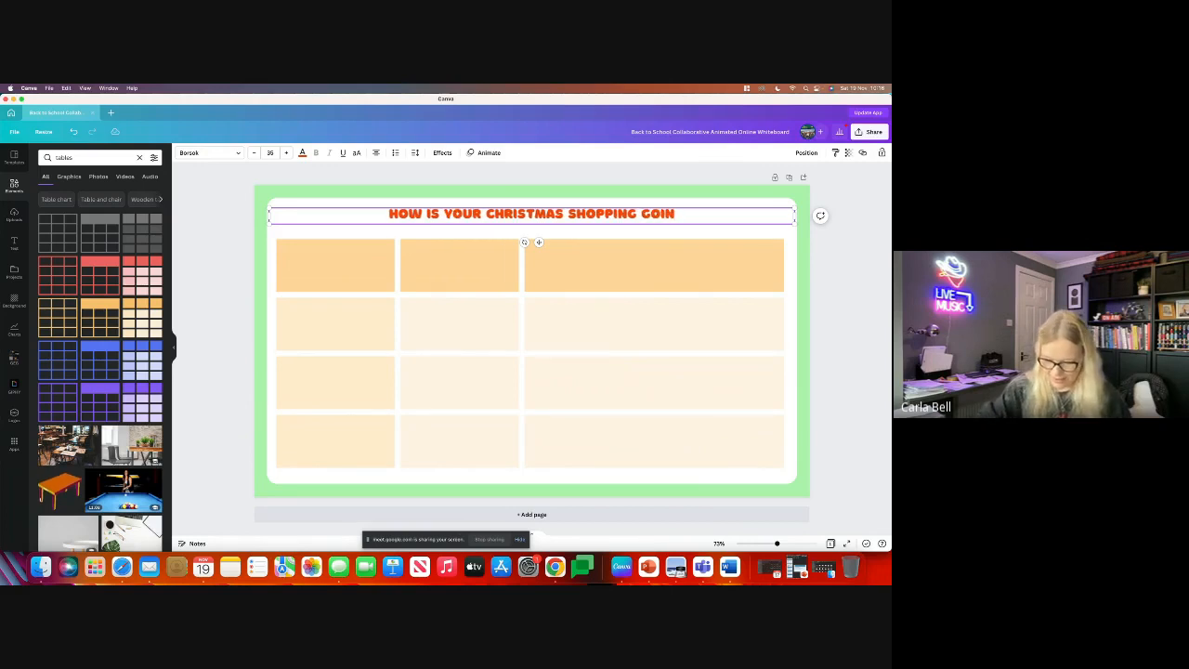
text(?)
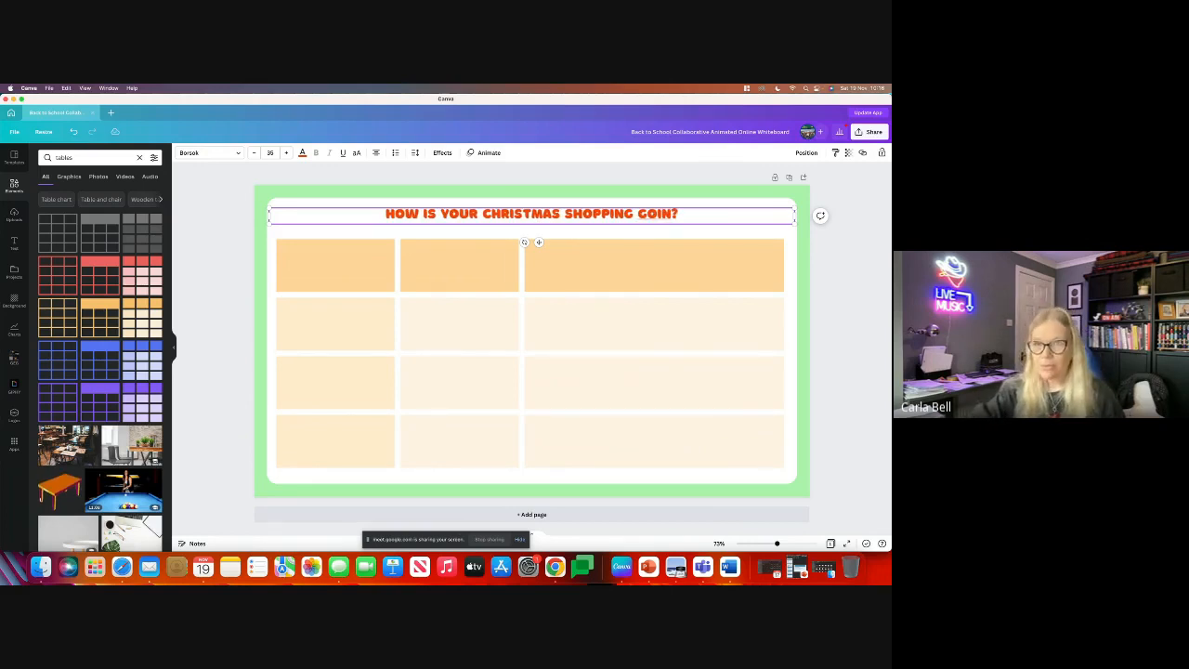
key(BackSpace)
text(G)
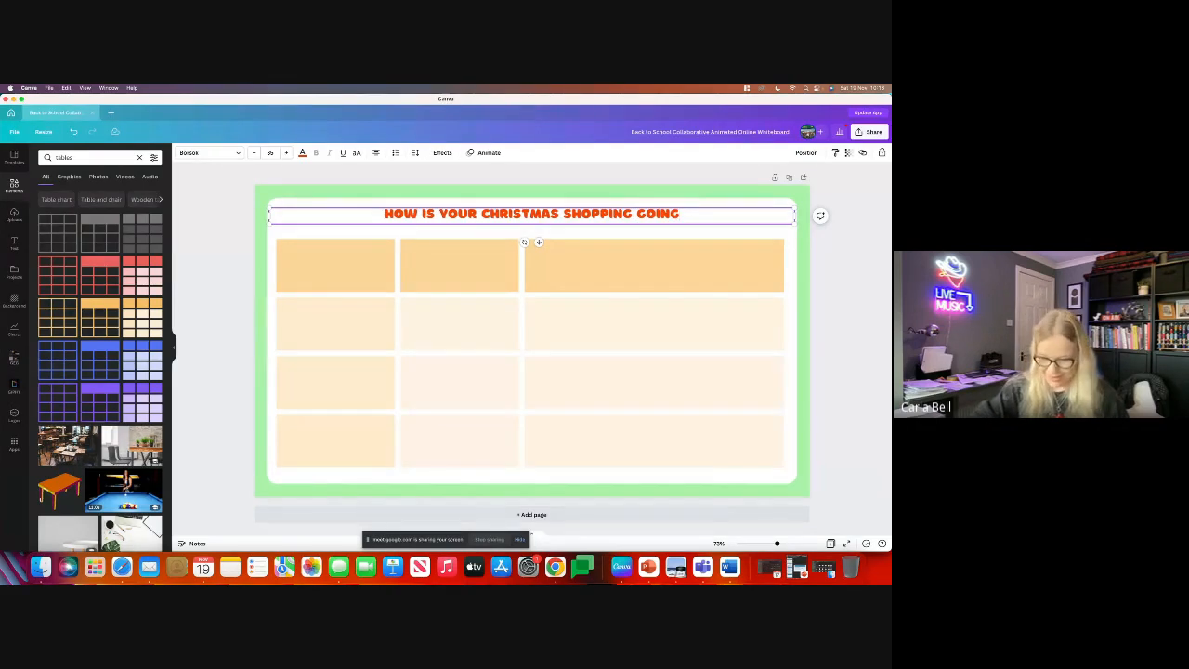
text(?)
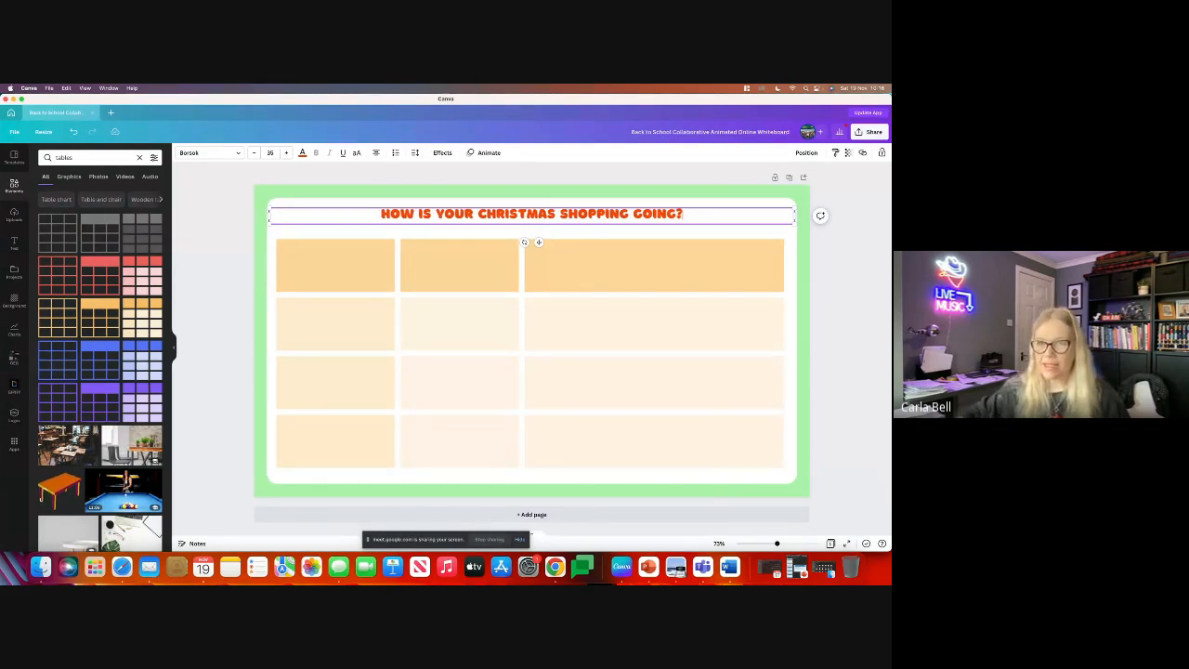
- Enter "WHAT IS ON YOUR CHRISTMAS LIST?" in the first header cell of the table
click(334, 260)
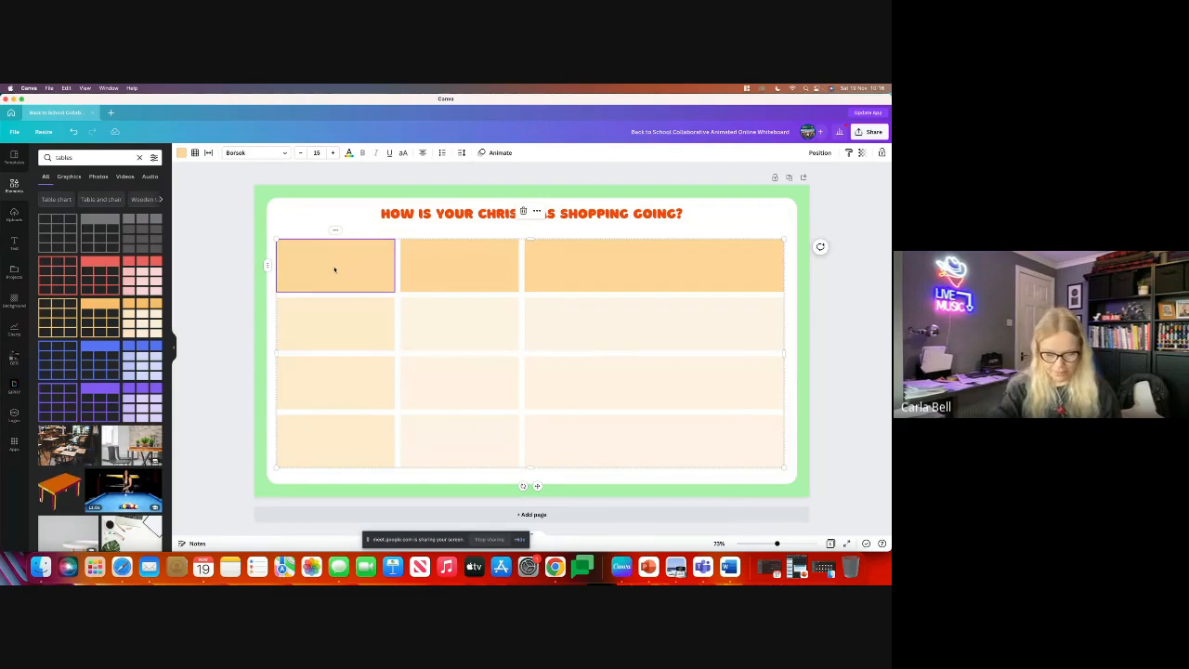
text(WHAT)
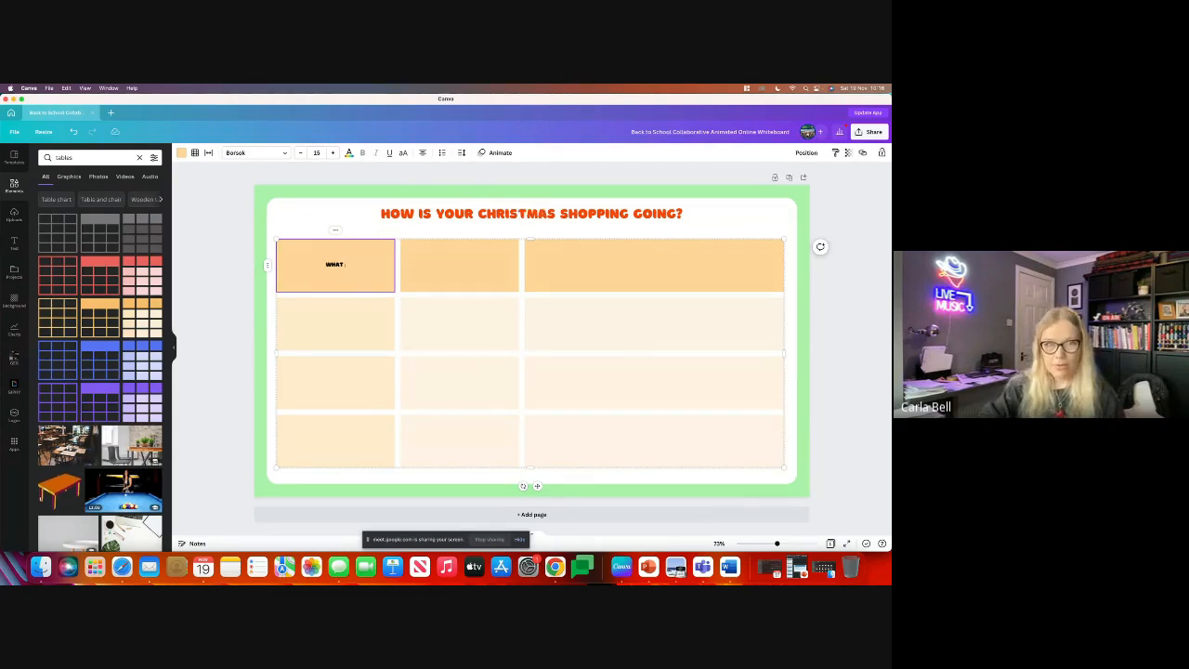
text( IS ON YO)
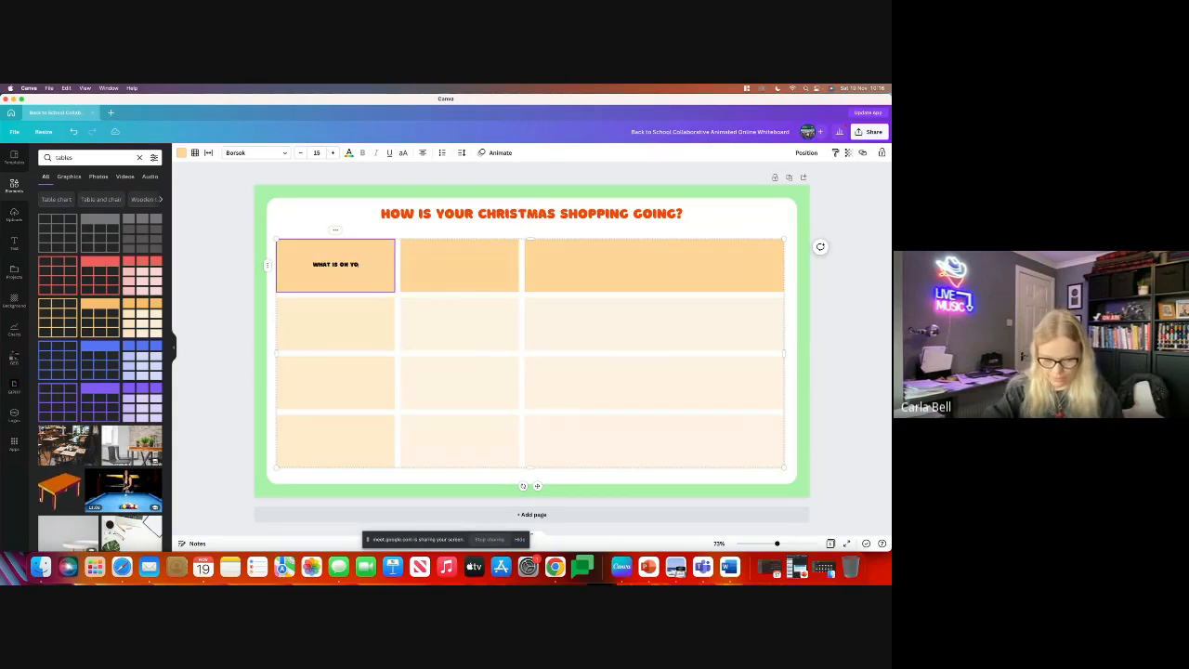
text(UR CHRIST)
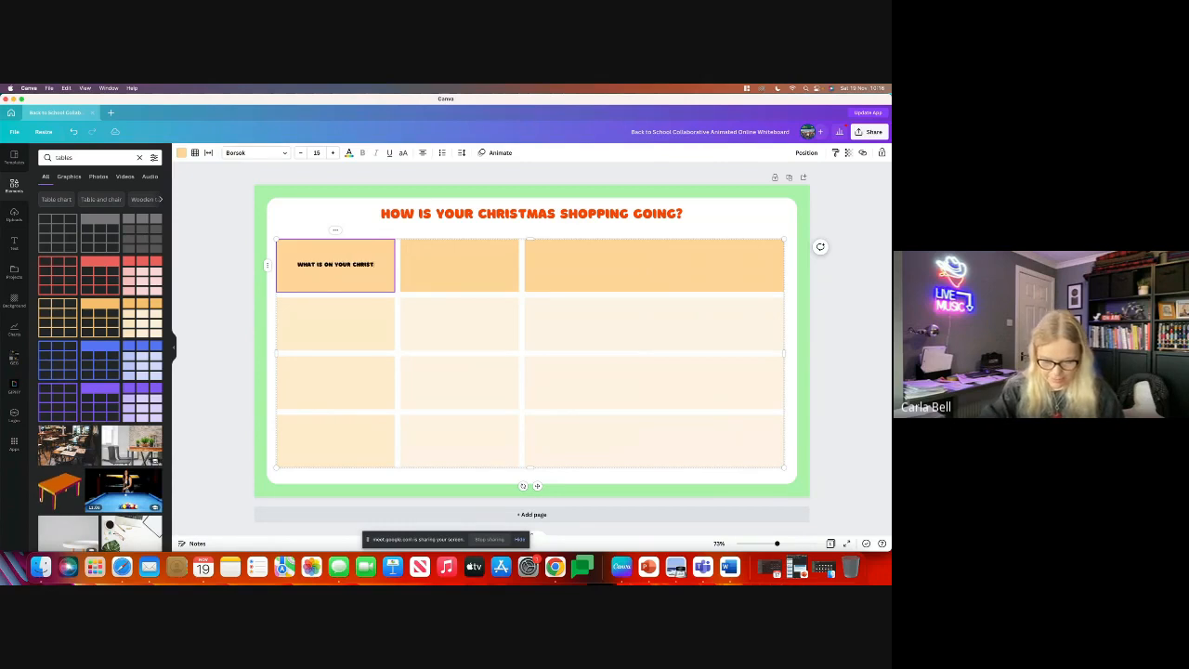
text(MAS LIS)
text(T?)
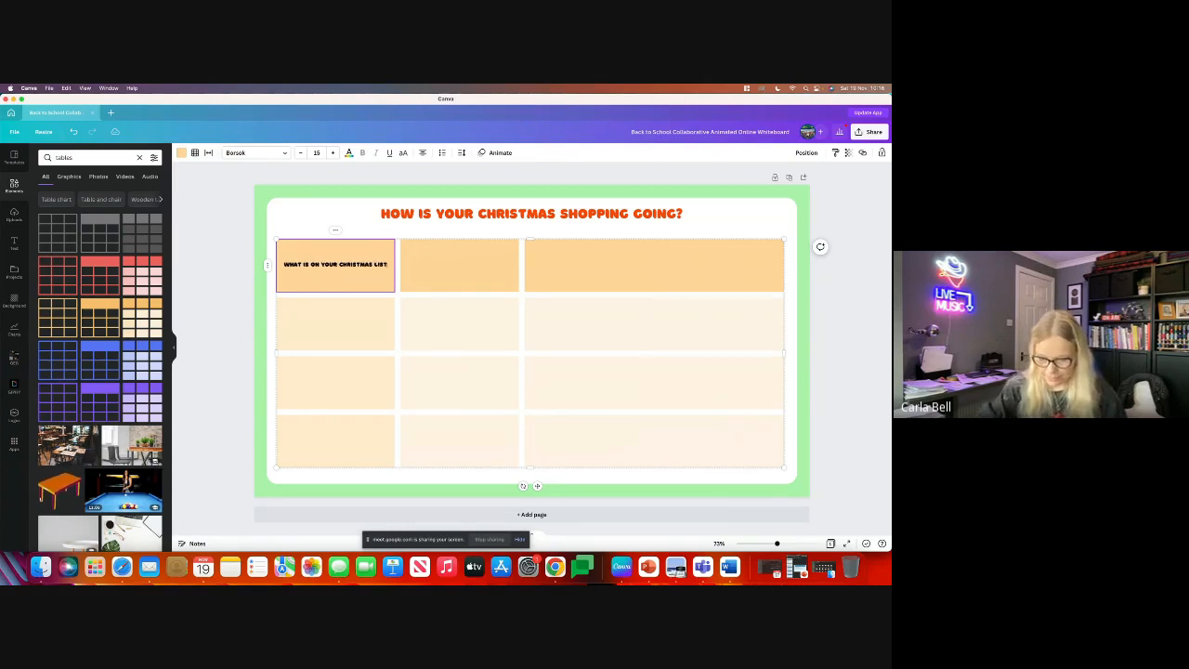
click(338, 321)
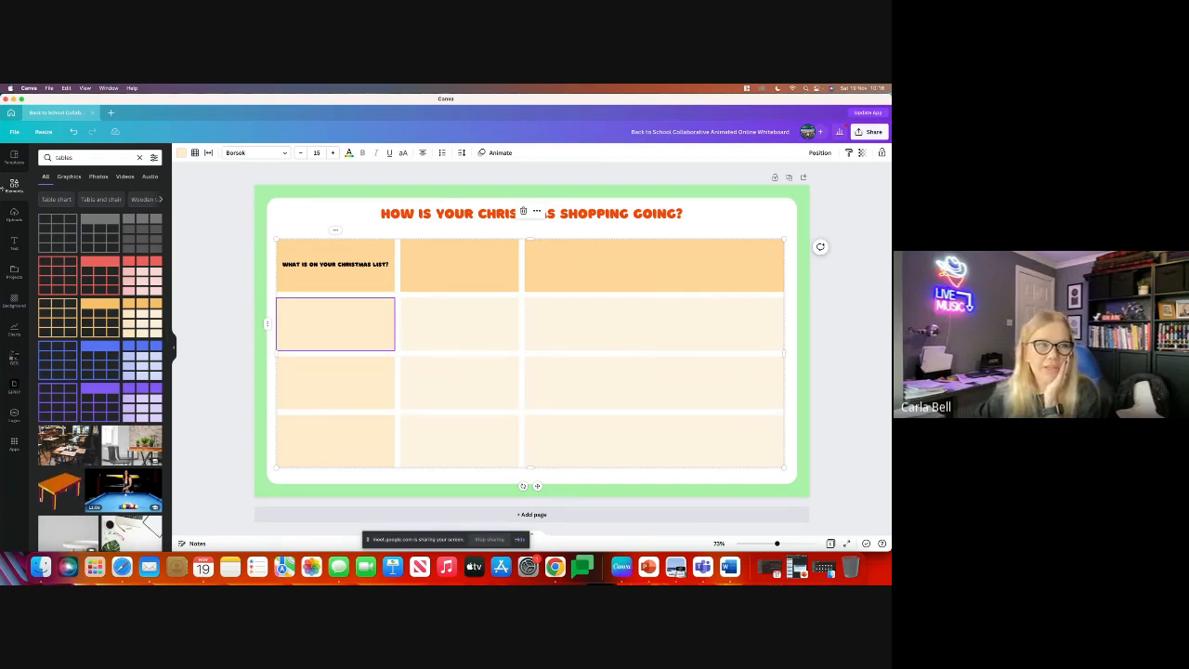
- Search the elements for "santa" and add the surprised Santa leaning forward with a pointing hand to the page
click(90, 158)
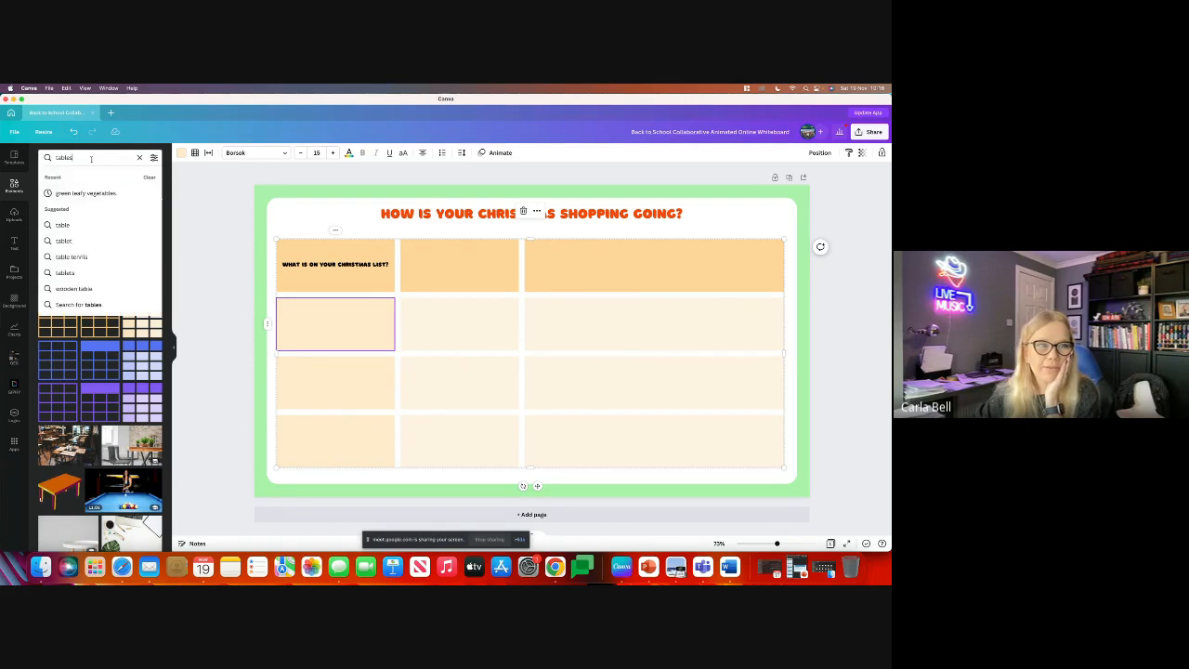
drag(90, 158, 49, 158)
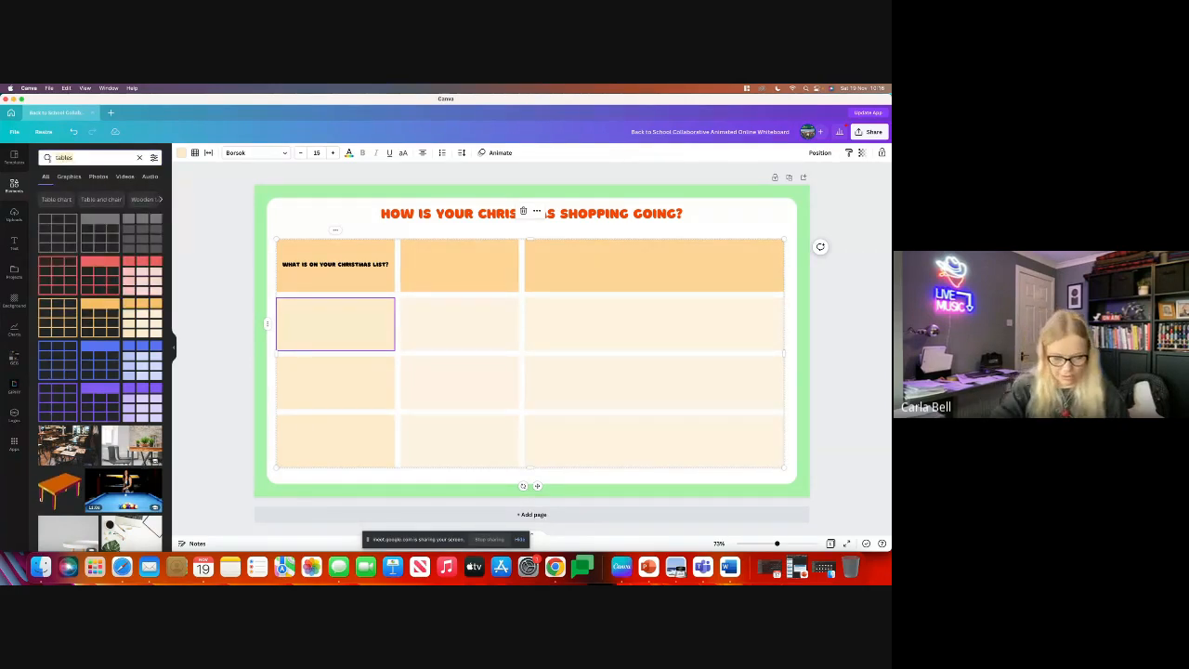
text(santa)
key(Return)
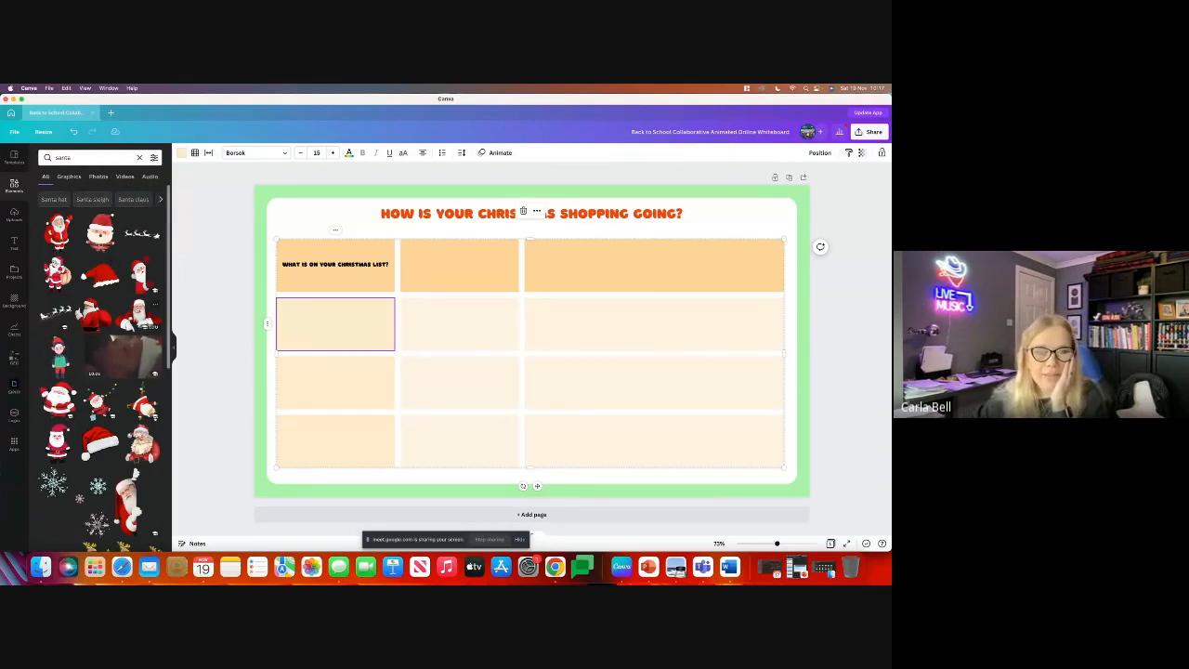
click(139, 316)
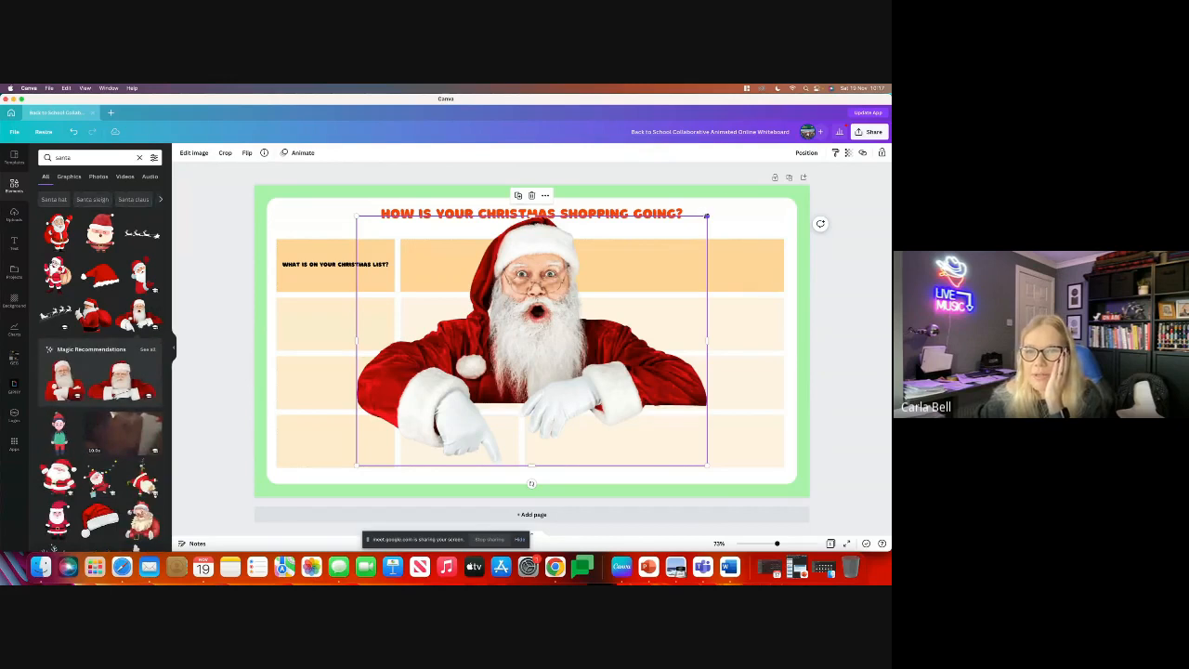
- Shrink the Santa, place it at the page's upper-right corner overlapping the table's top edge, and shift the heading left to clear it
drag(706, 216, 482, 376)
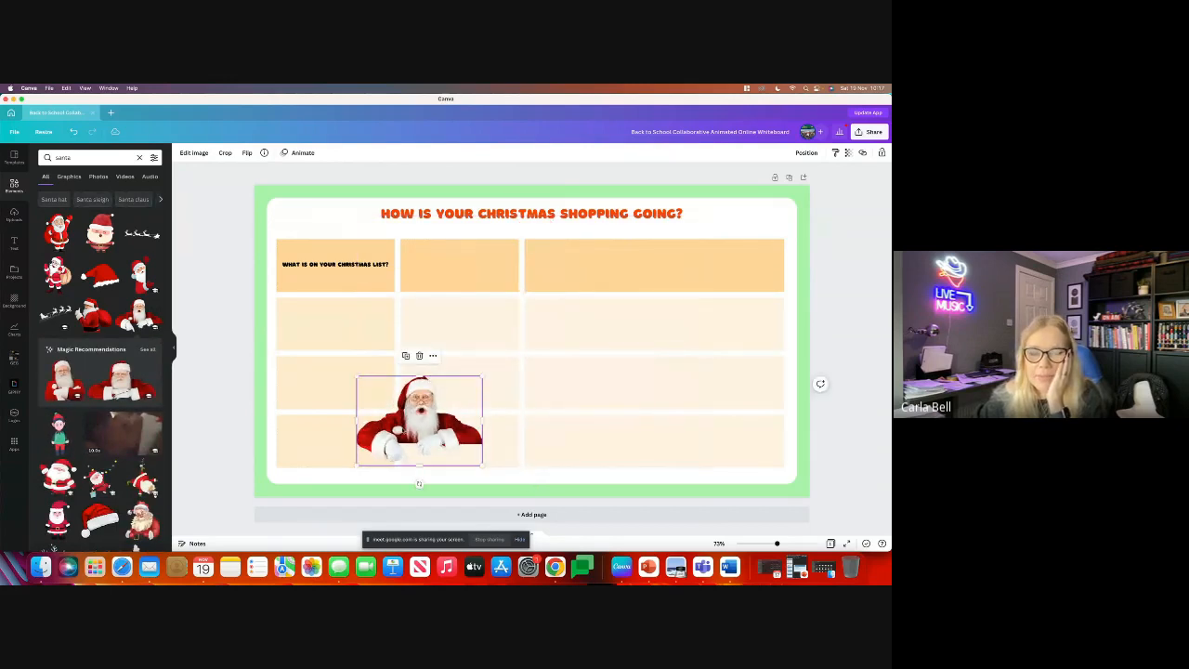
drag(408, 423, 709, 228)
click(576, 215)
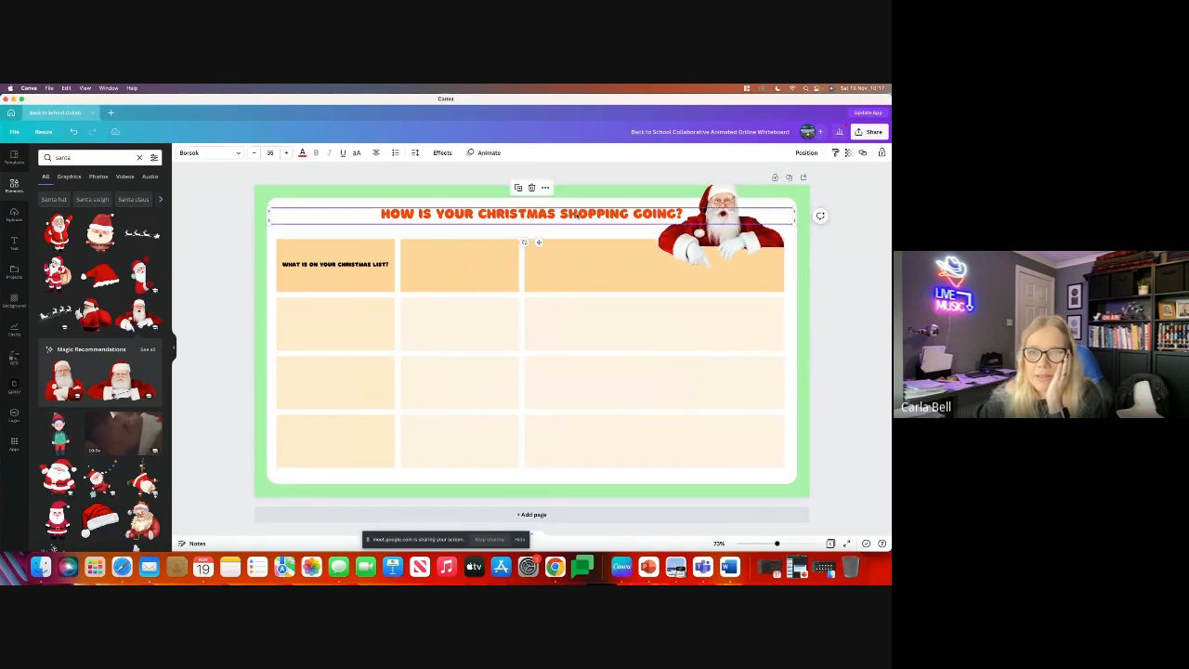
drag(533, 244, 501, 241)
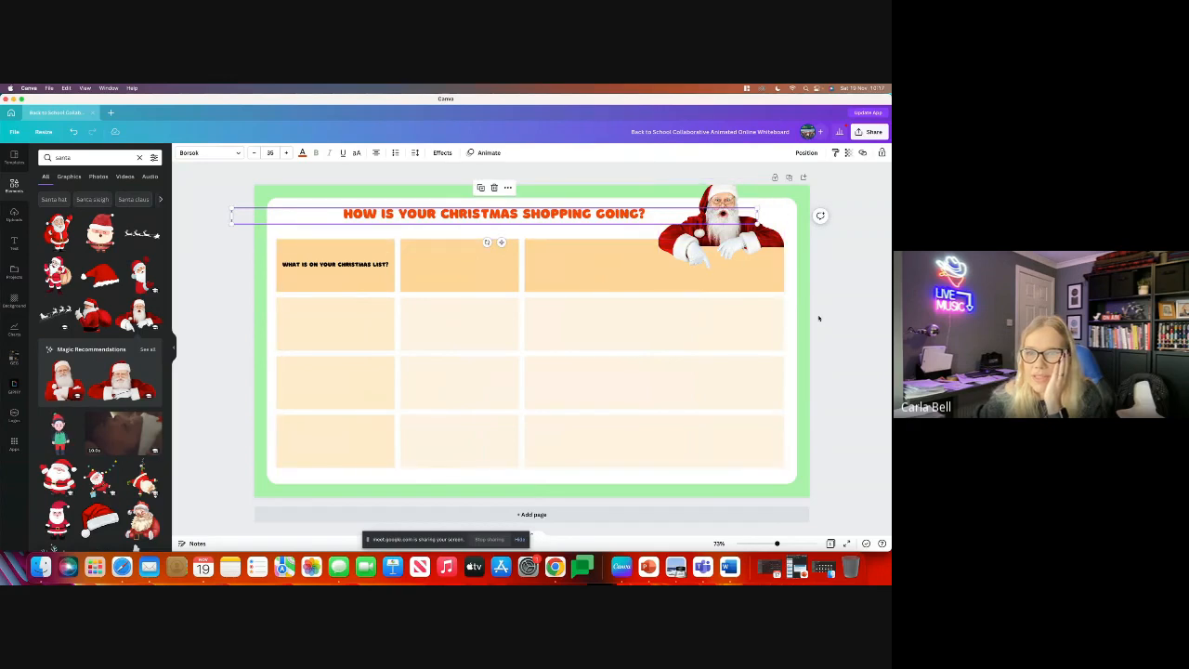
click(774, 242)
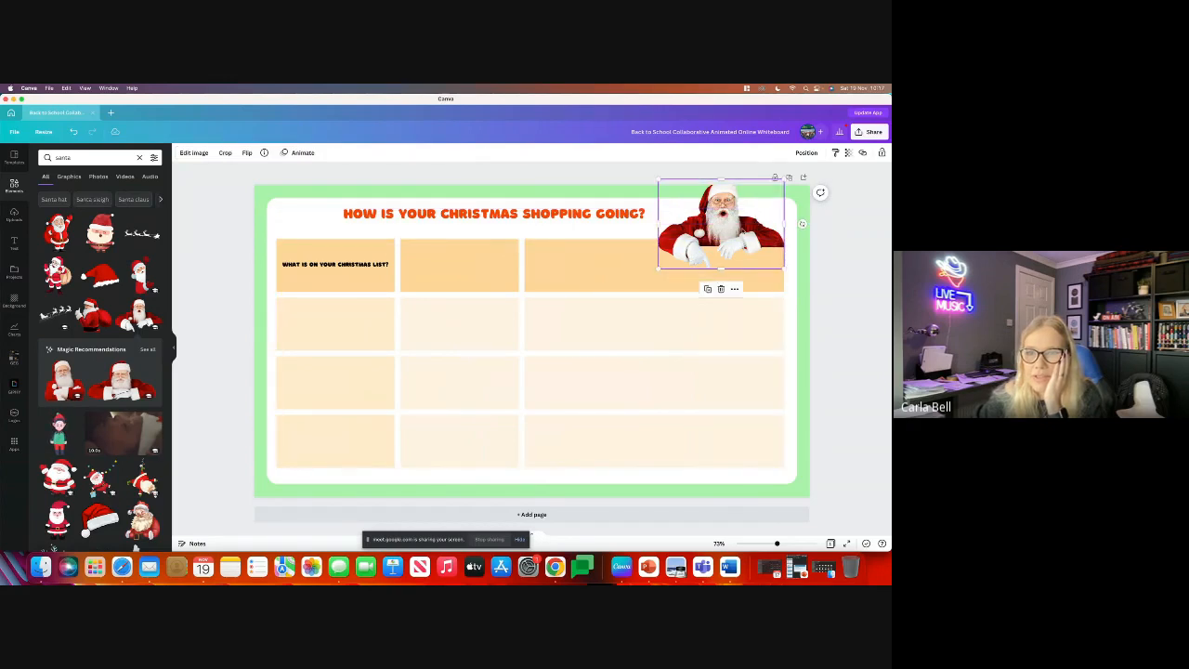
drag(743, 231, 741, 222)
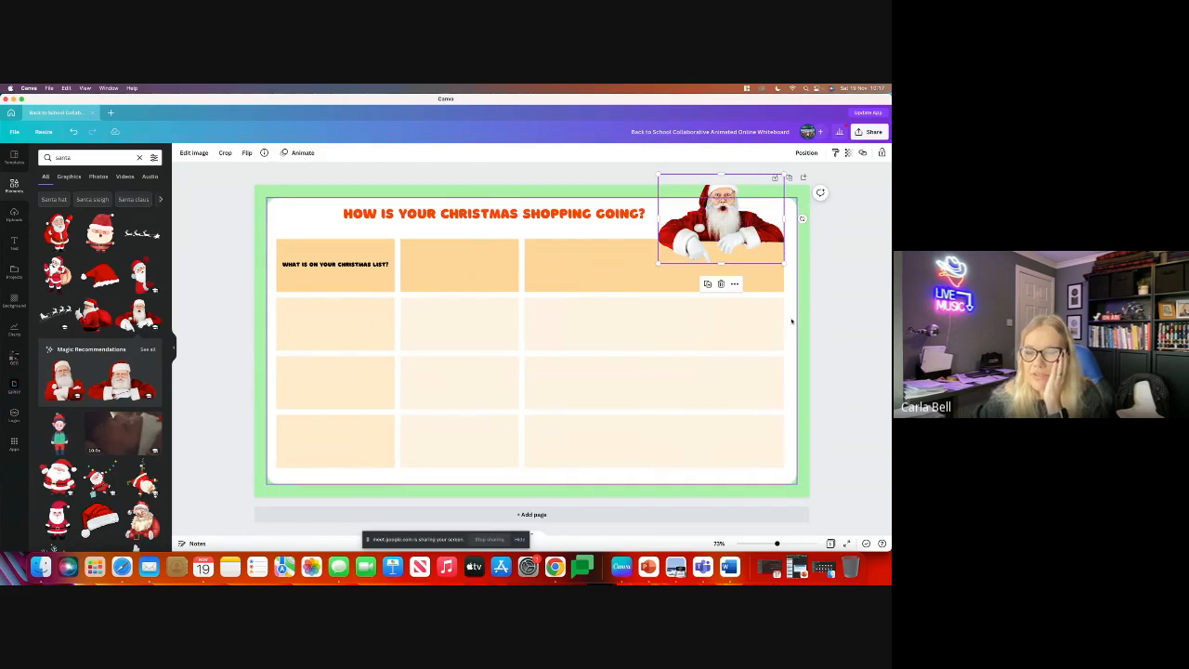
click(825, 323)
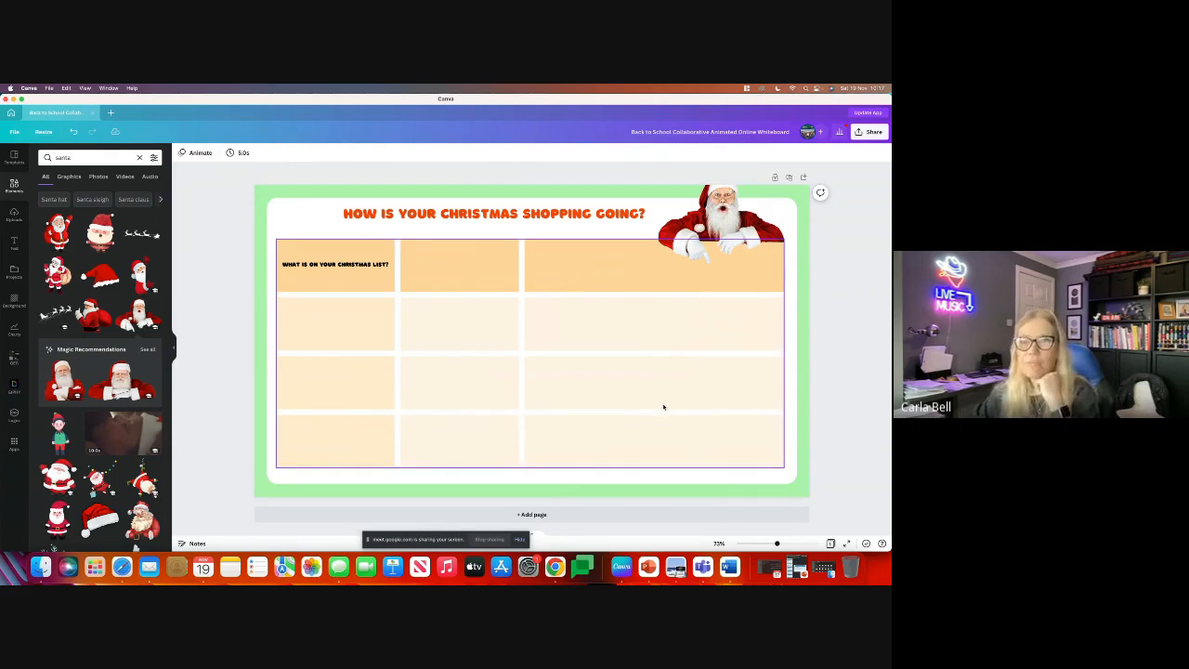
- Search the elements for "snowflake" and add a teal snowflake to the page
click(74, 157)
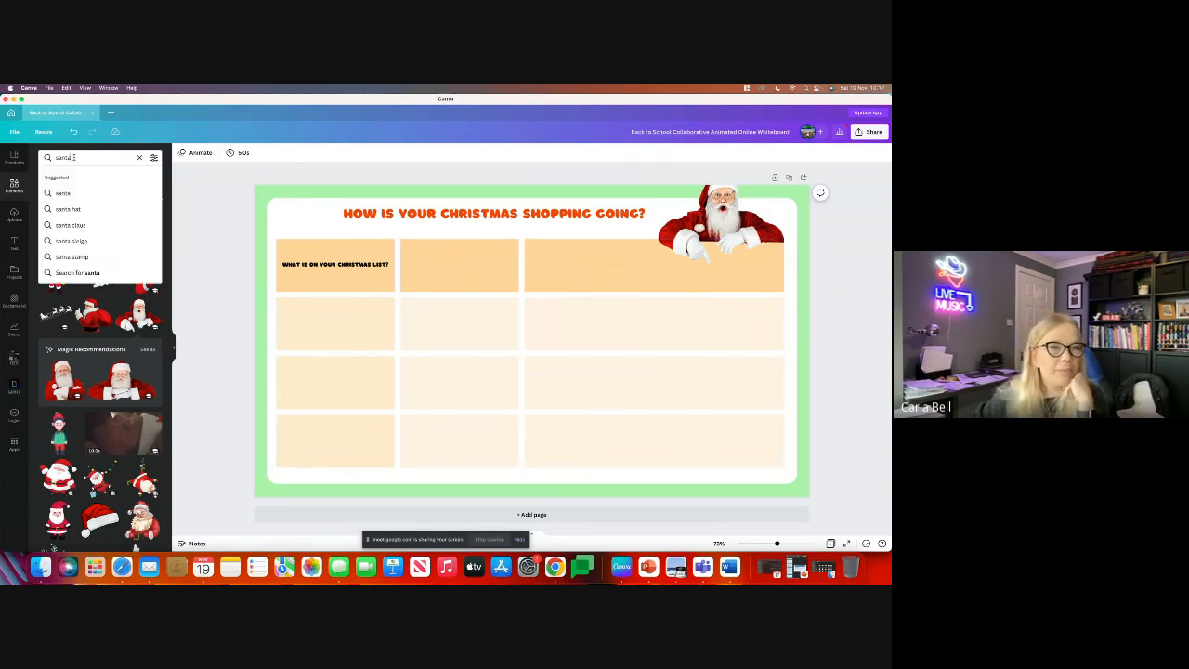
drag(74, 158, 54, 158)
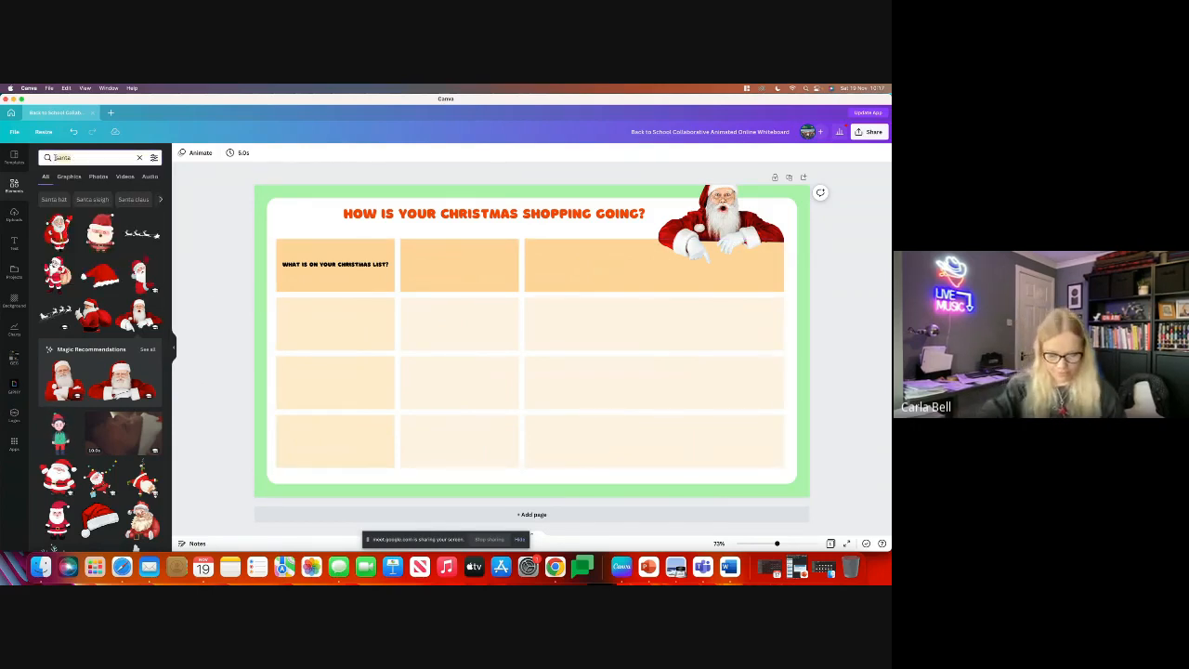
text(snowflake)
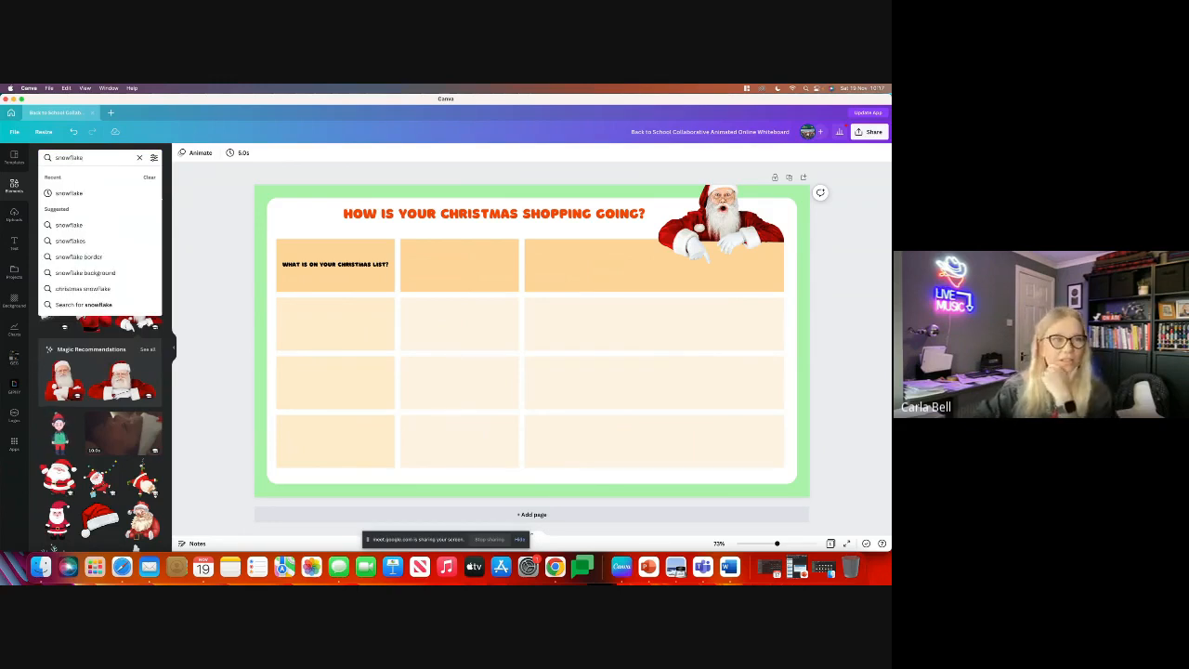
key(Return)
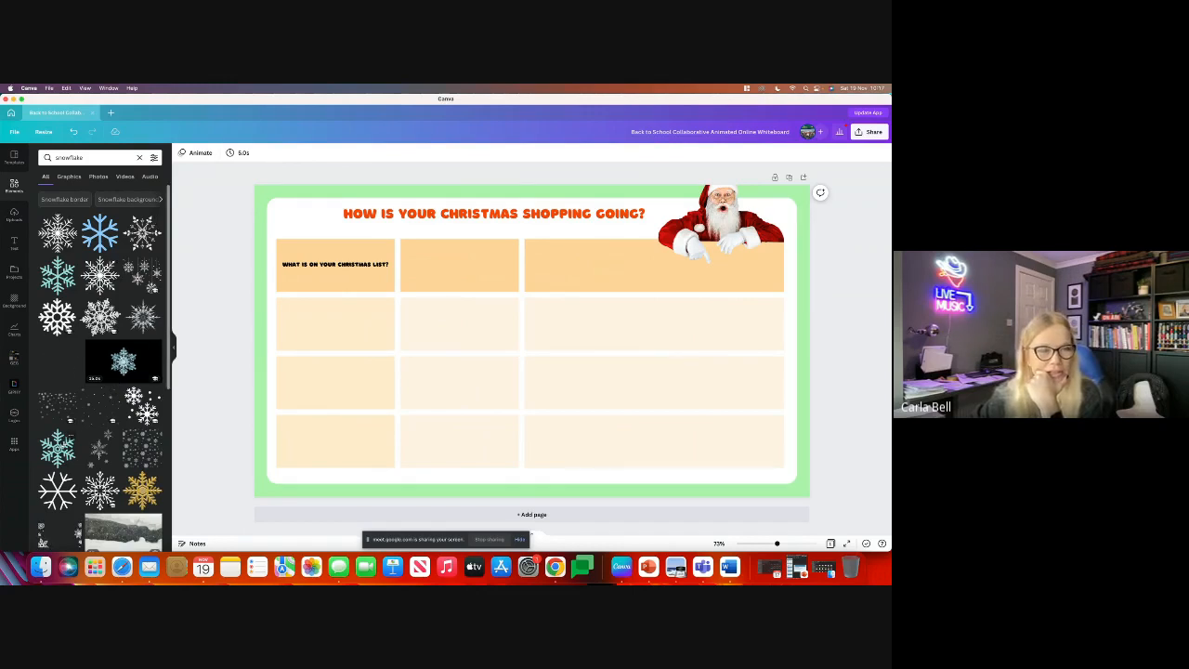
click(61, 446)
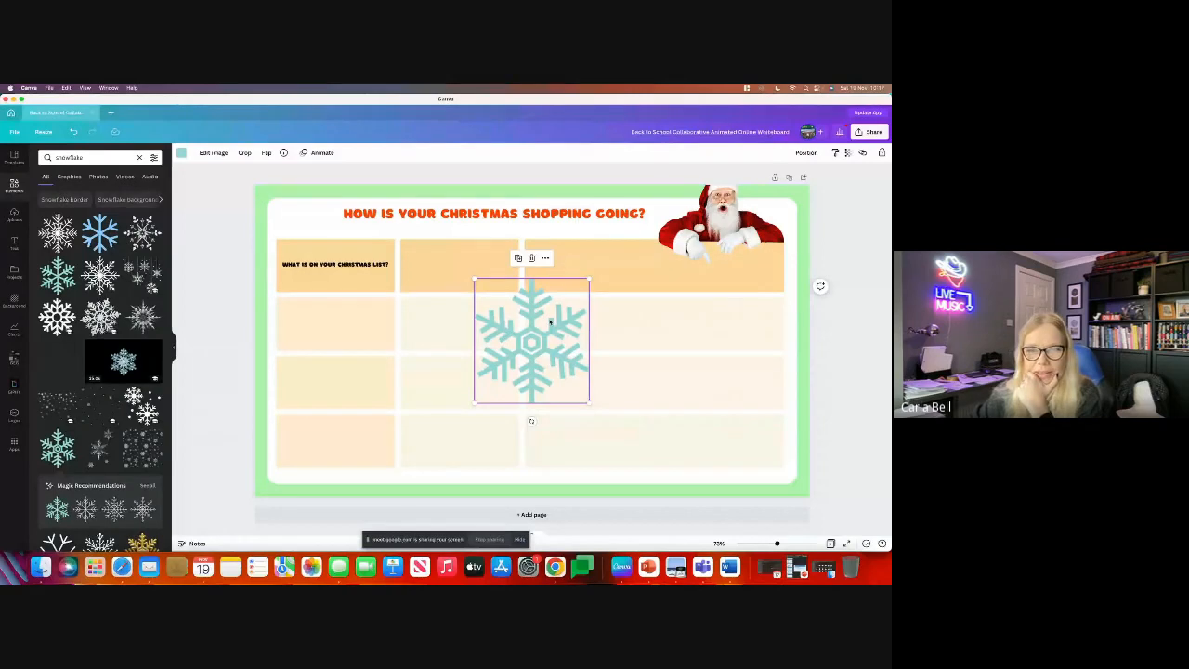
- Shrink the snowflake to about half its size and place it in the page's lower-left corner
drag(550, 321, 333, 410)
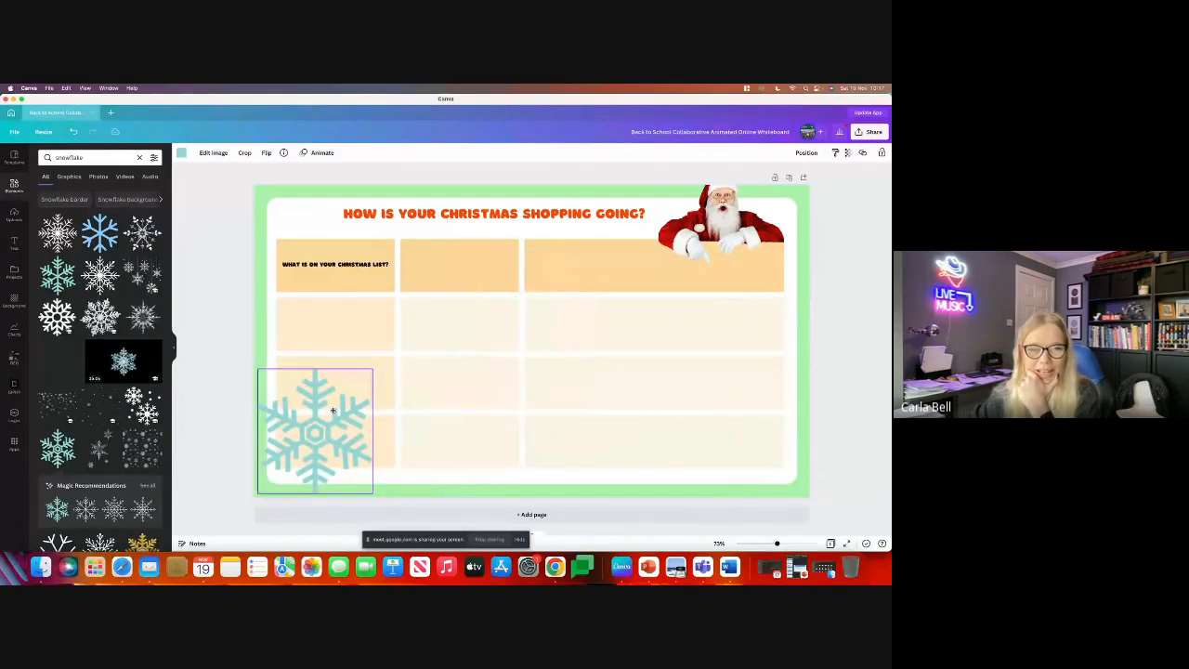
drag(373, 368, 290, 462)
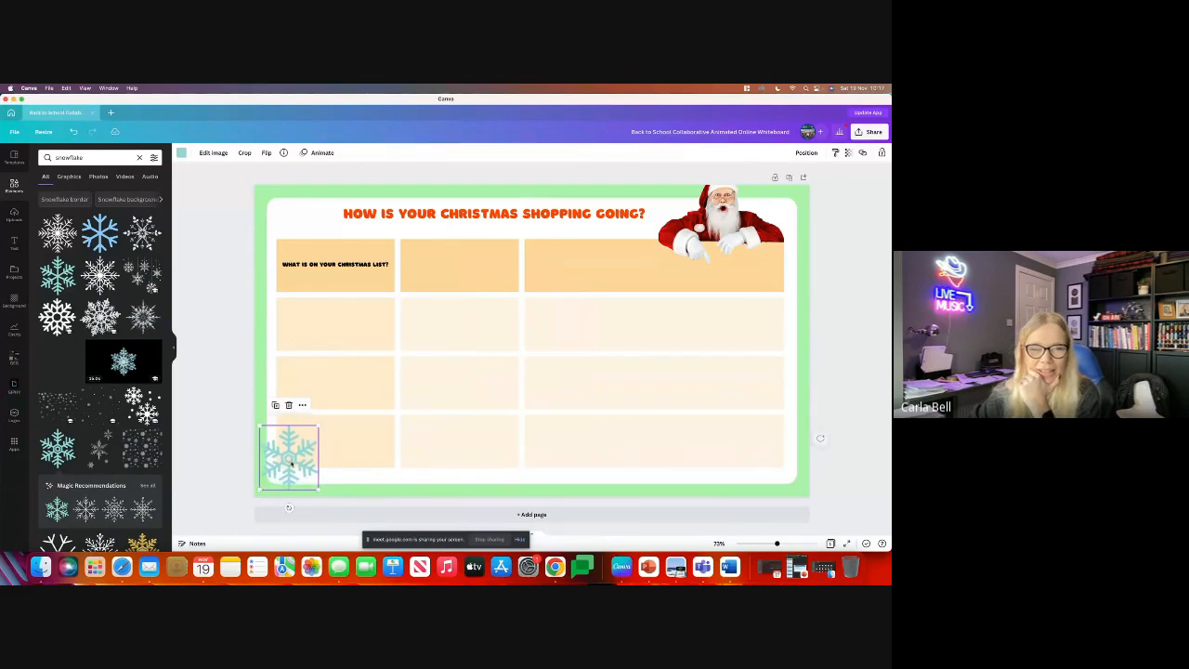
click(193, 407)
- Change the page's green background to the orange-red document colour
click(260, 342)
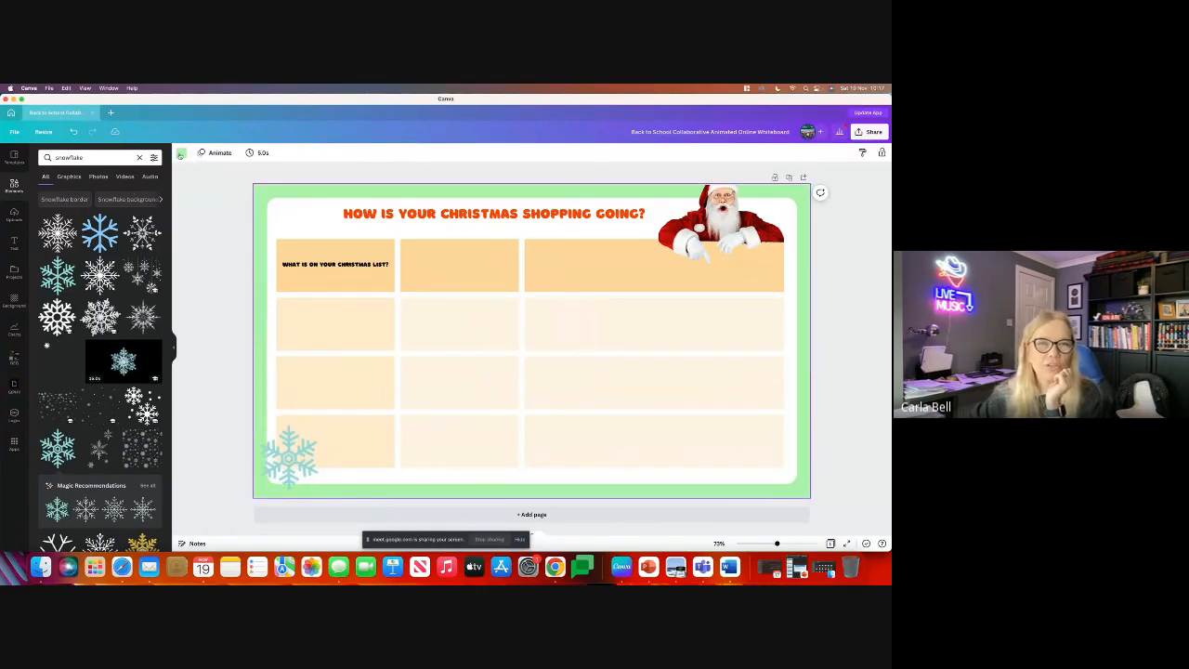
click(180, 154)
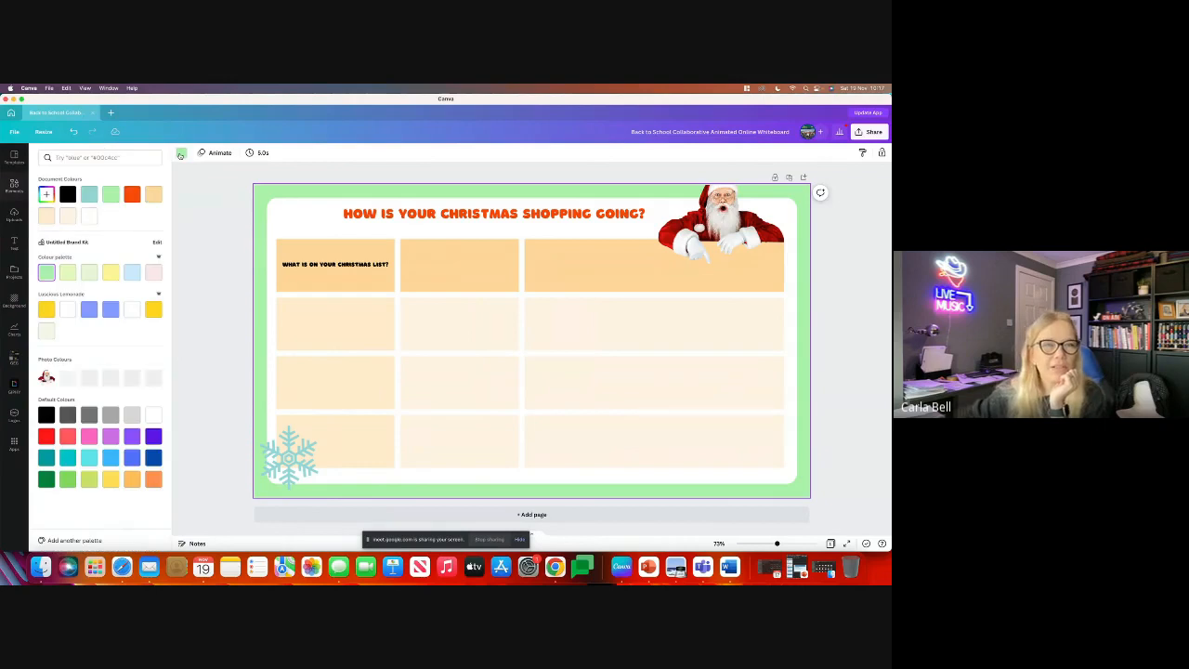
click(132, 195)
click(184, 317)
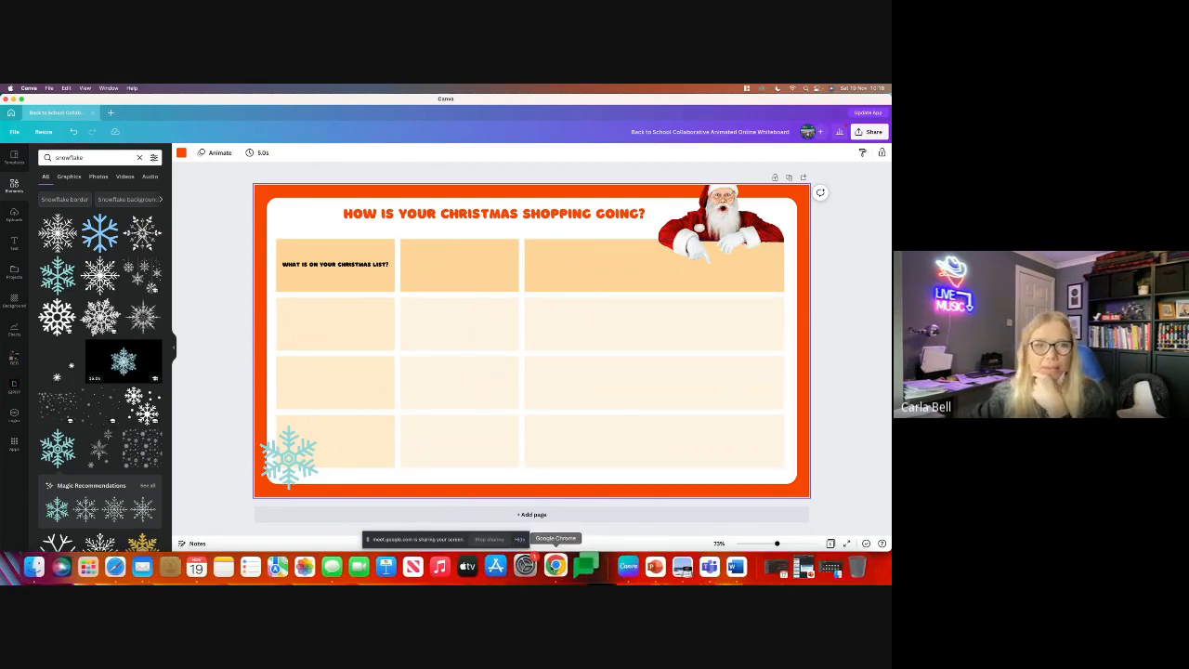
- Switch to Google Chrome and bring up the Google Meet call in the window with the jam
click(554, 566)
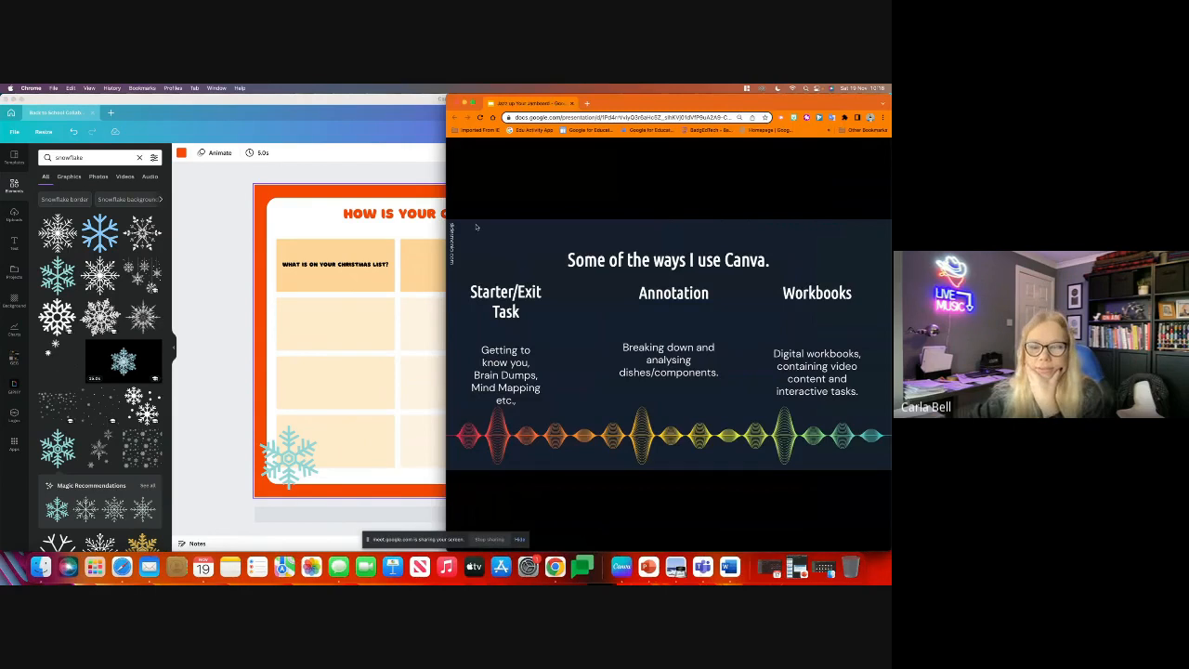
click(555, 565)
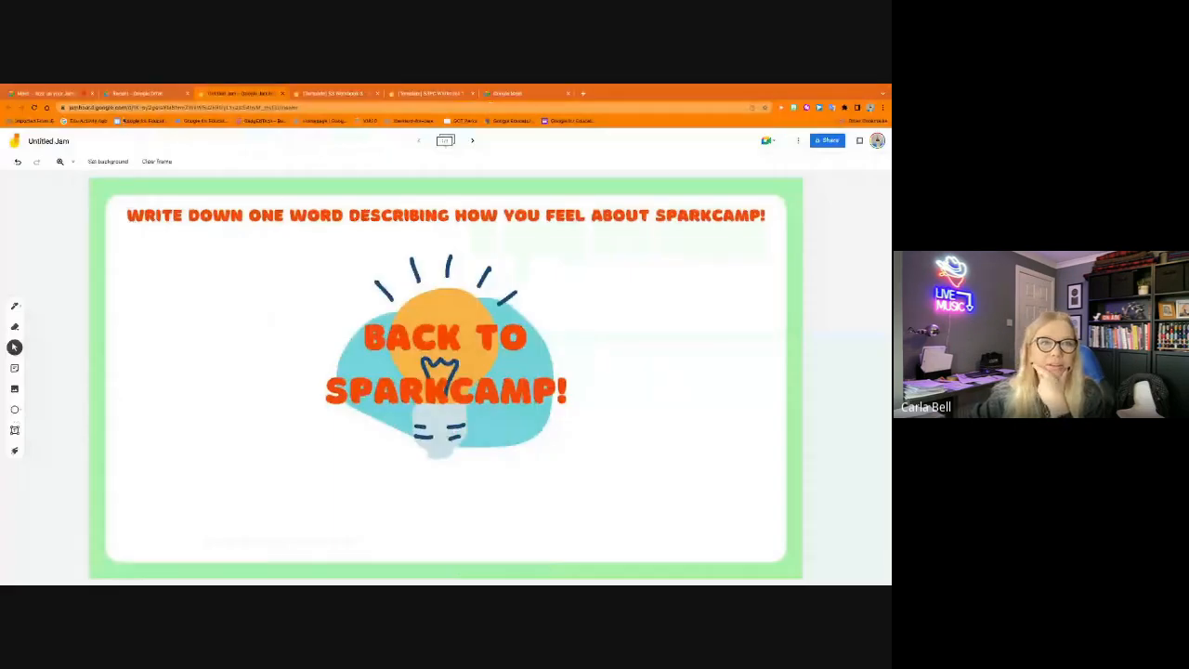
click(61, 110)
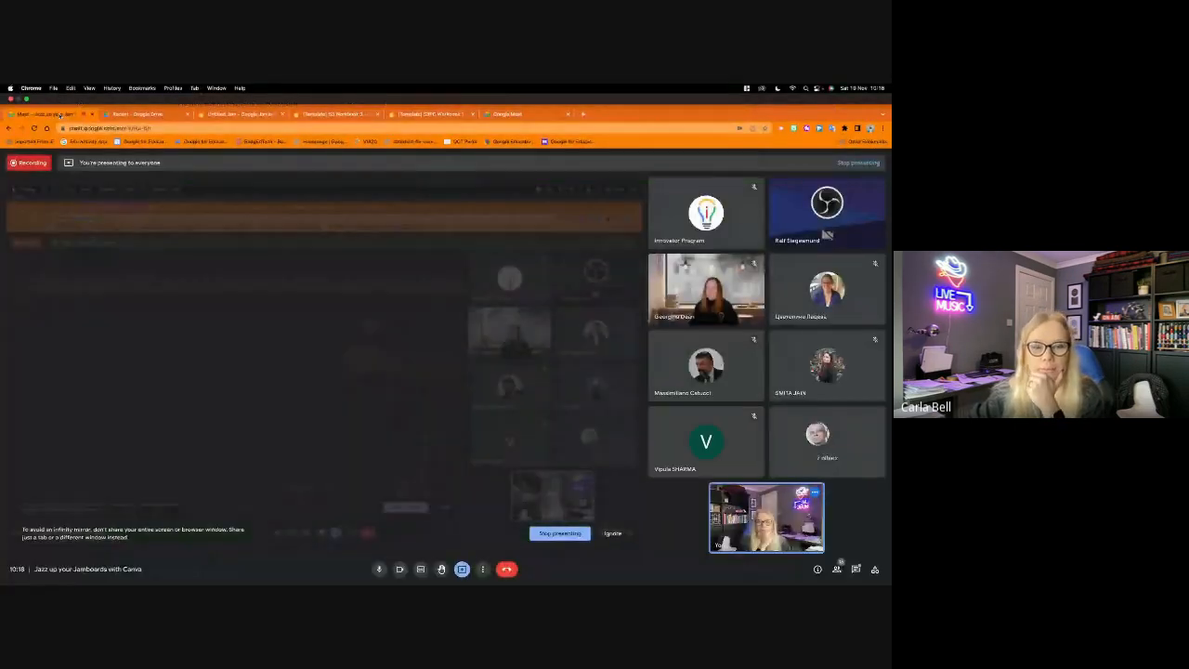